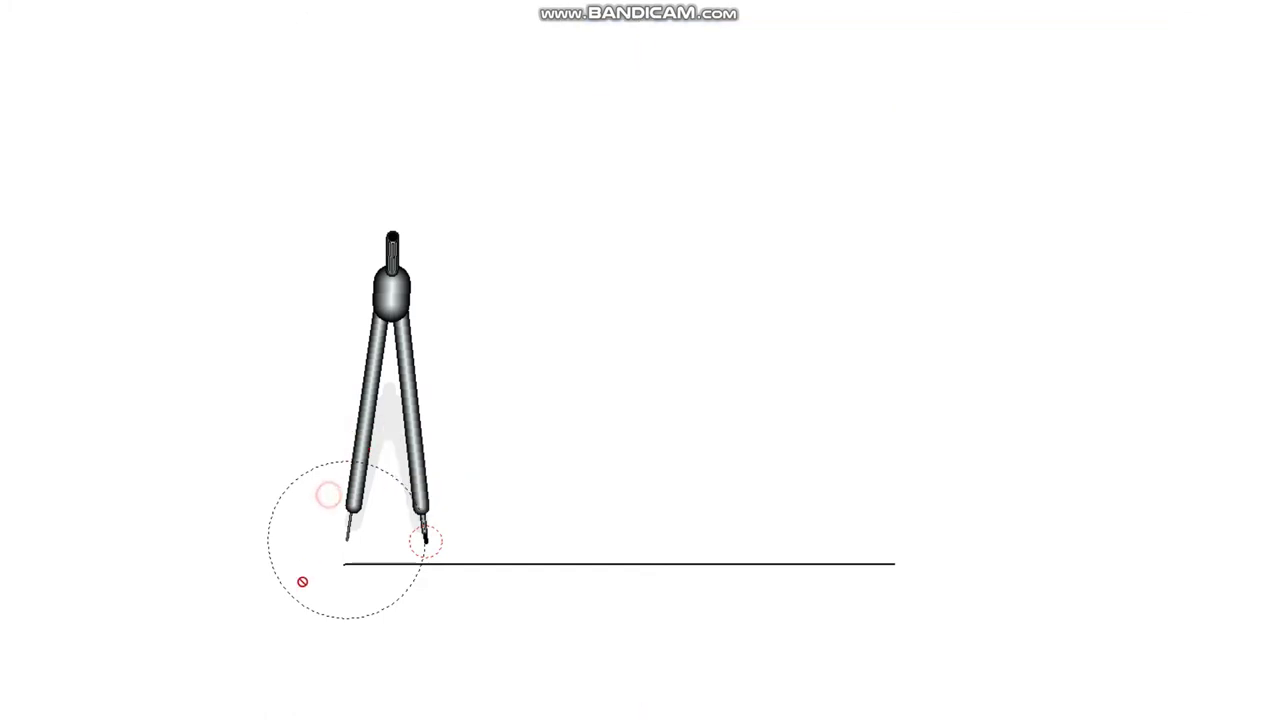
Place the compass needle on the baseline's left endpoint and set the compass radius to 2.00 cm along the baseline.
mouse_move(424, 512)
click(422, 458)
drag(332, 546, 329, 568)
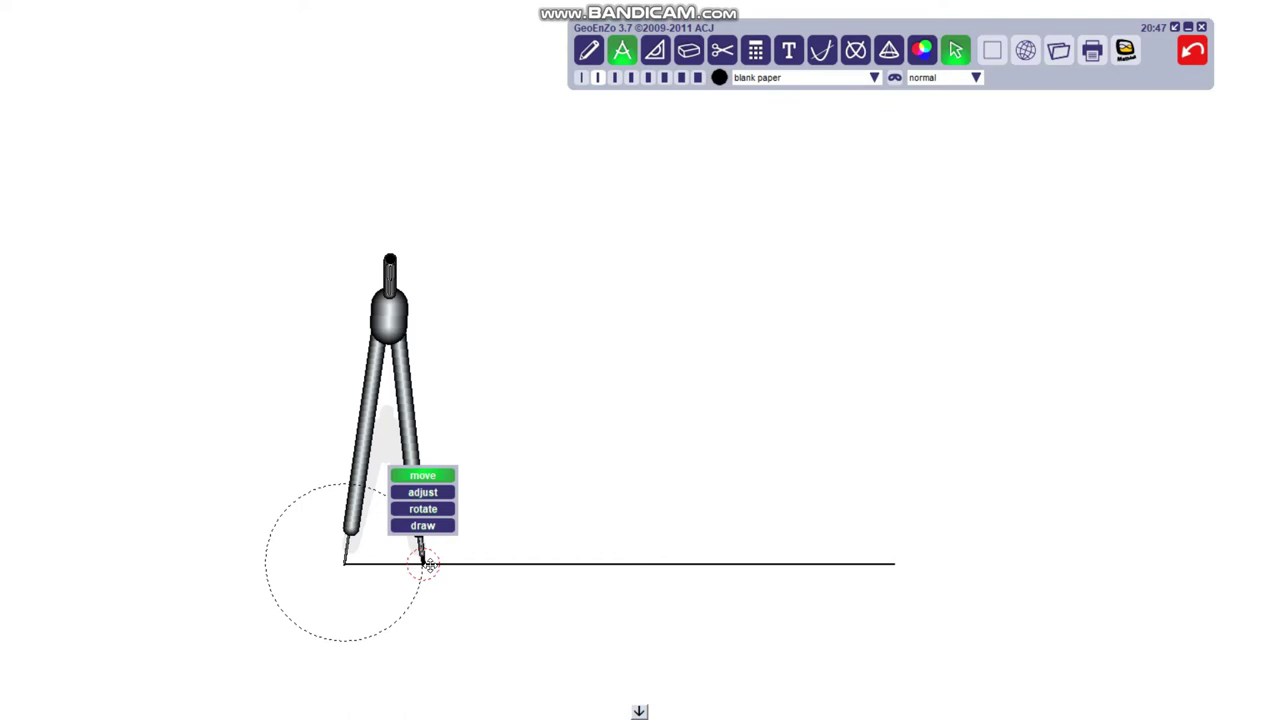
drag(429, 565, 428, 565)
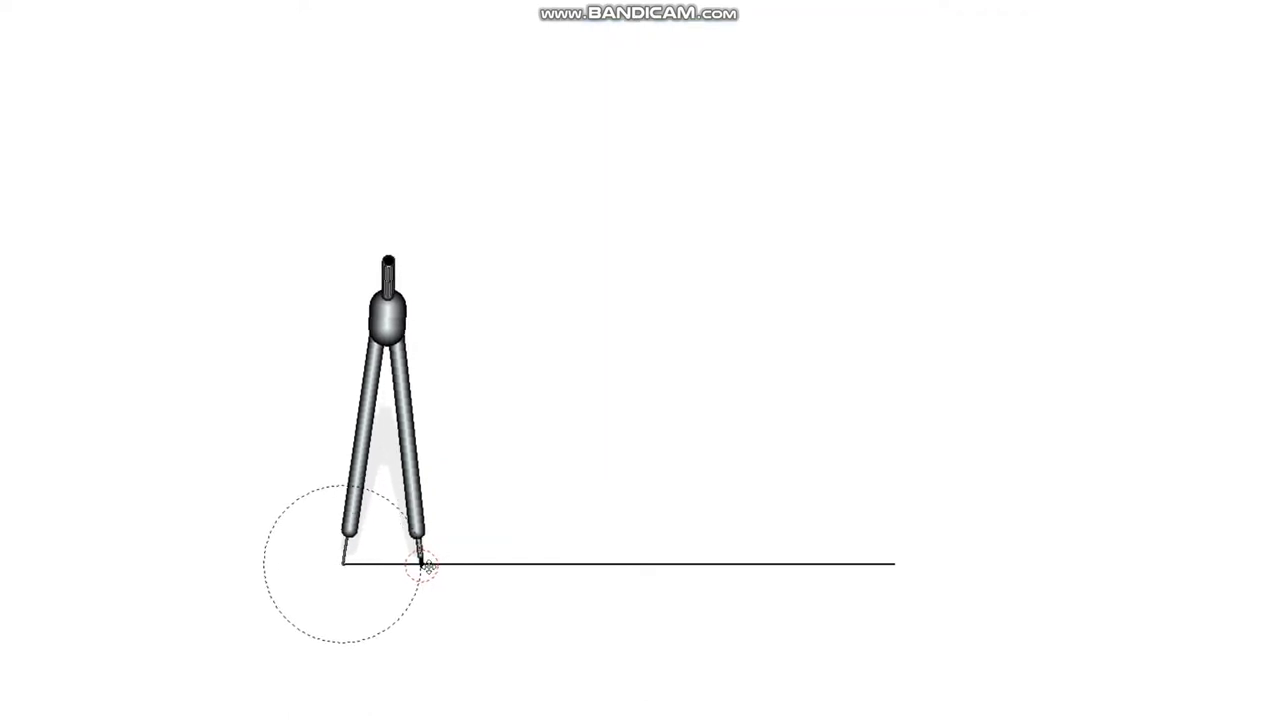
click(437, 477)
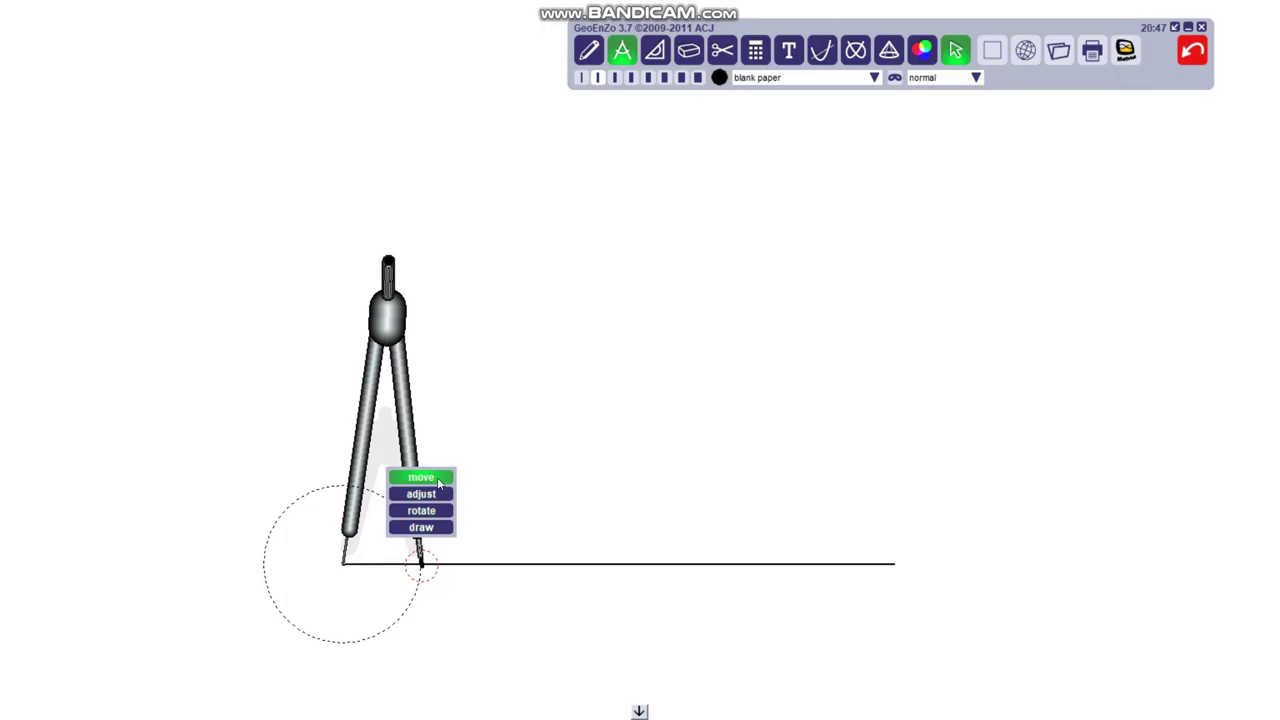
click(430, 494)
click(425, 555)
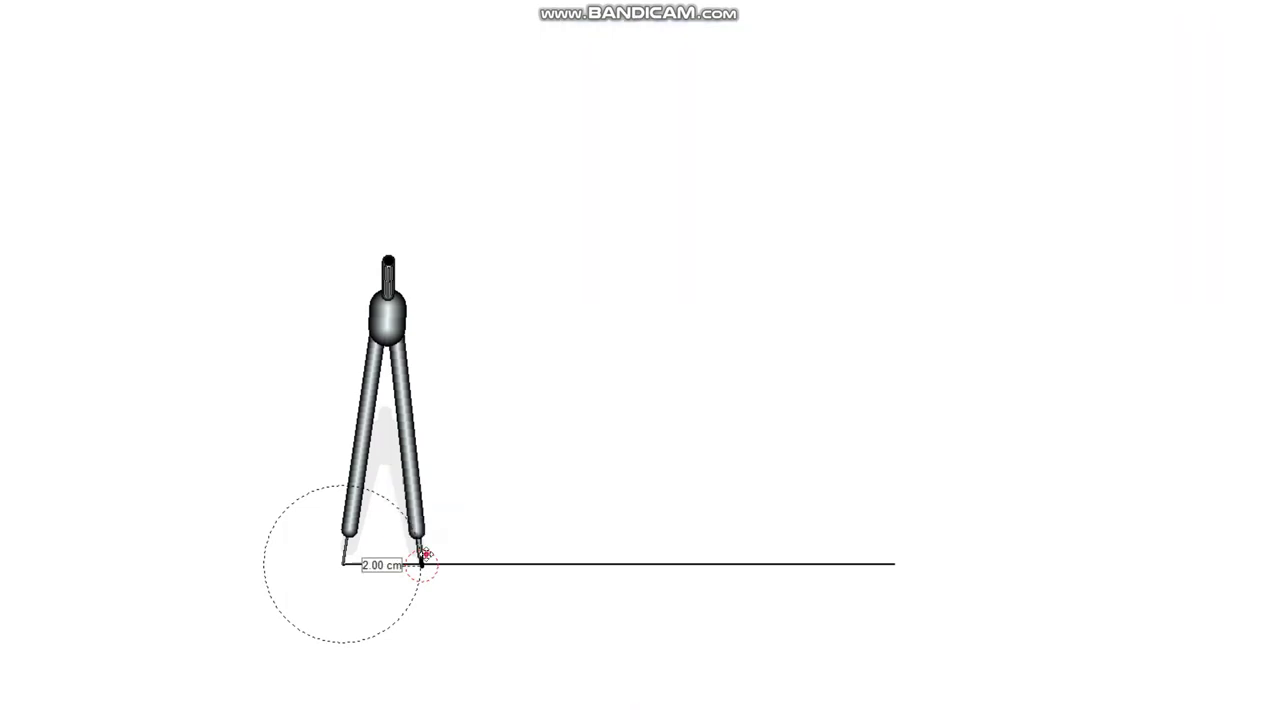
drag(426, 554, 424, 555)
click(426, 554)
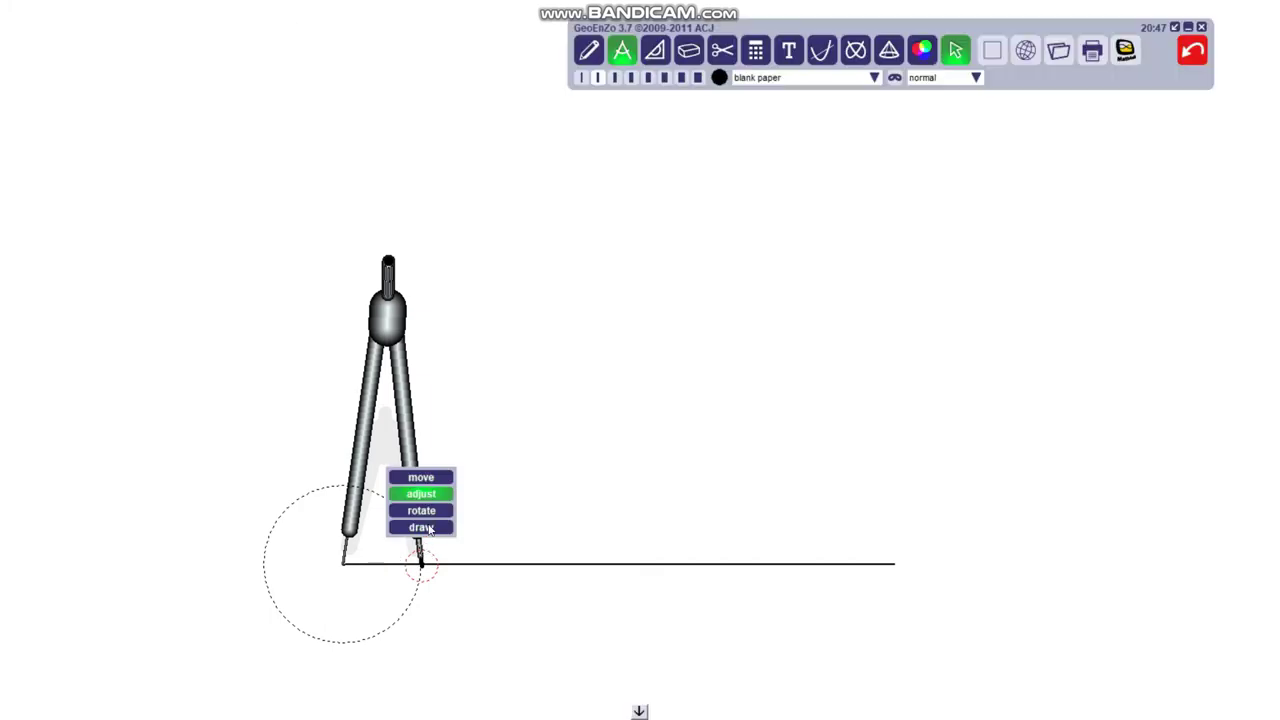
Draw a compass arc centred on the baseline's left endpoint, from the baseline up past the point above that endpoint.
click(421, 527)
mouse_move(423, 552)
mouse_down()
mouse_move(388, 459)
mouse_move(306, 438)
mouse_up()
click(308, 441)
With the same radius, draw a second arc centred where the first arc meets the baseline, crossing the first arc, and move the compass clear.
click(329, 403)
drag(343, 551, 423, 553)
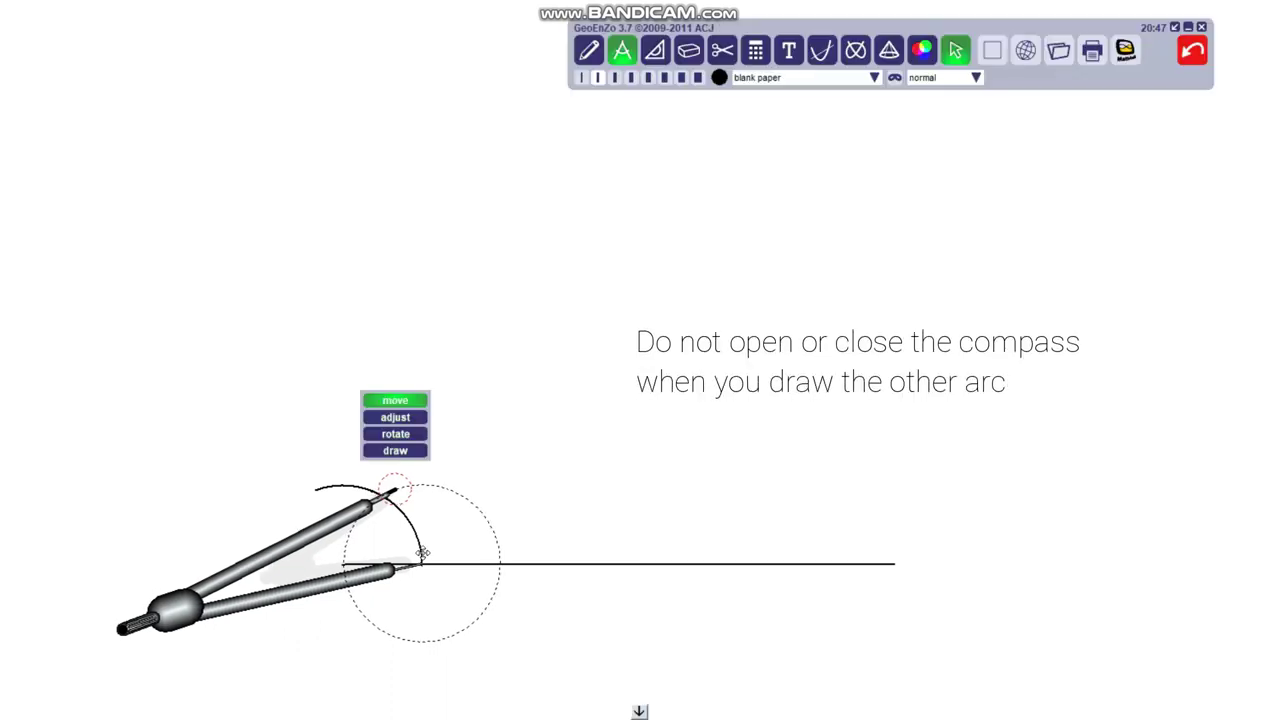
click(397, 452)
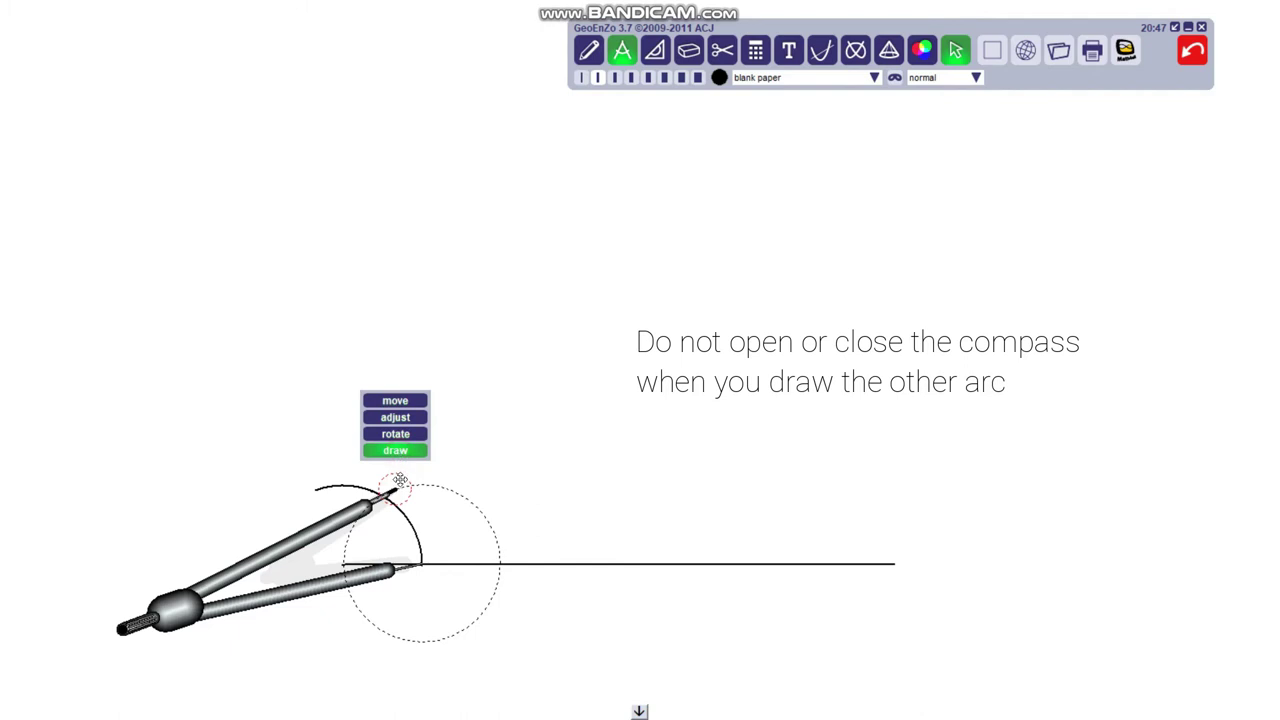
mouse_move(399, 480)
mouse_down()
mouse_move(317, 517)
mouse_move(300, 559)
mouse_move(311, 466)
mouse_move(366, 440)
mouse_move(377, 468)
mouse_up()
click(383, 406)
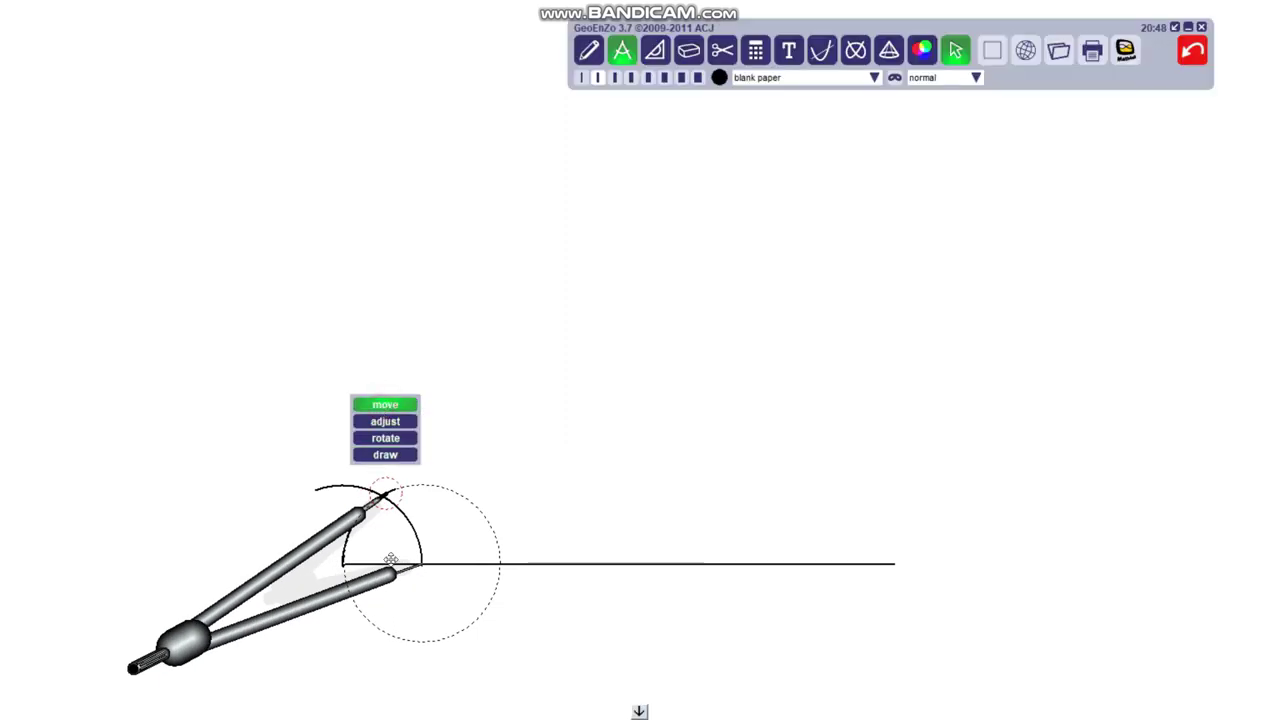
mouse_move(400, 583)
mouse_down()
mouse_move(460, 577)
mouse_move(692, 287)
mouse_move(714, 277)
mouse_up()
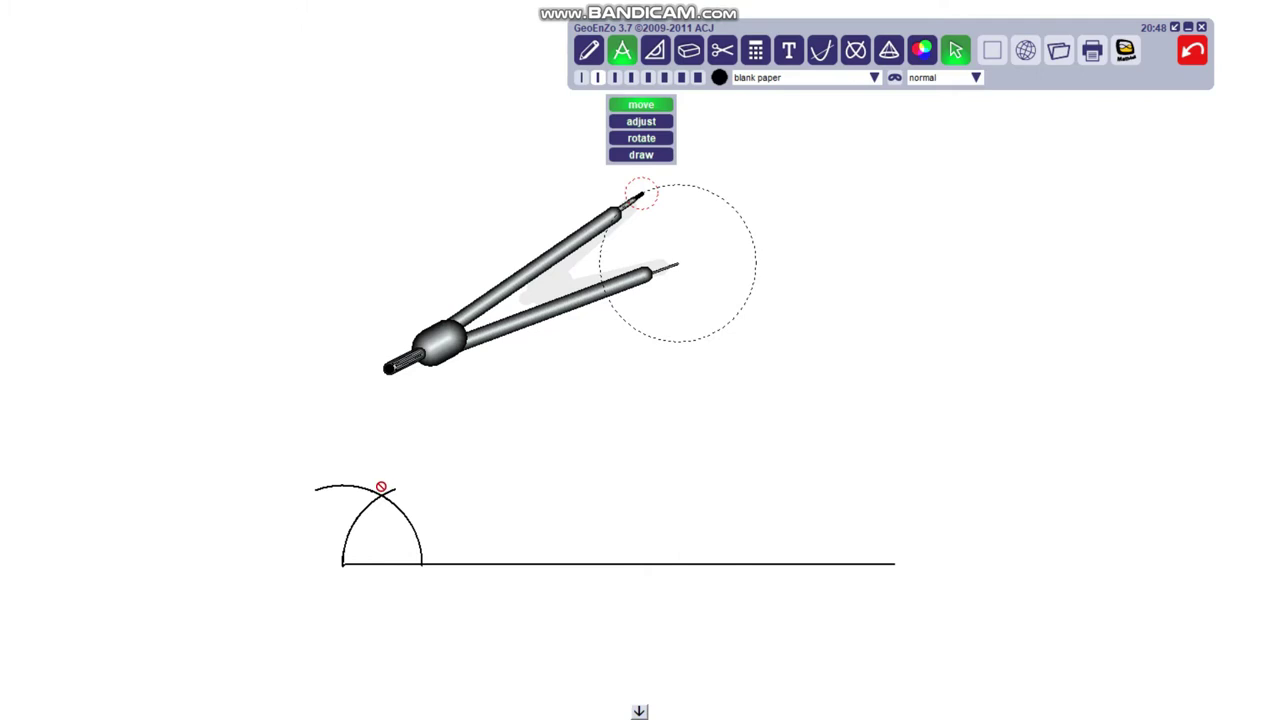
Align the set square through the baseline's left endpoint and the arcs' crossing, and draw a long slanted line along its edge.
click(656, 48)
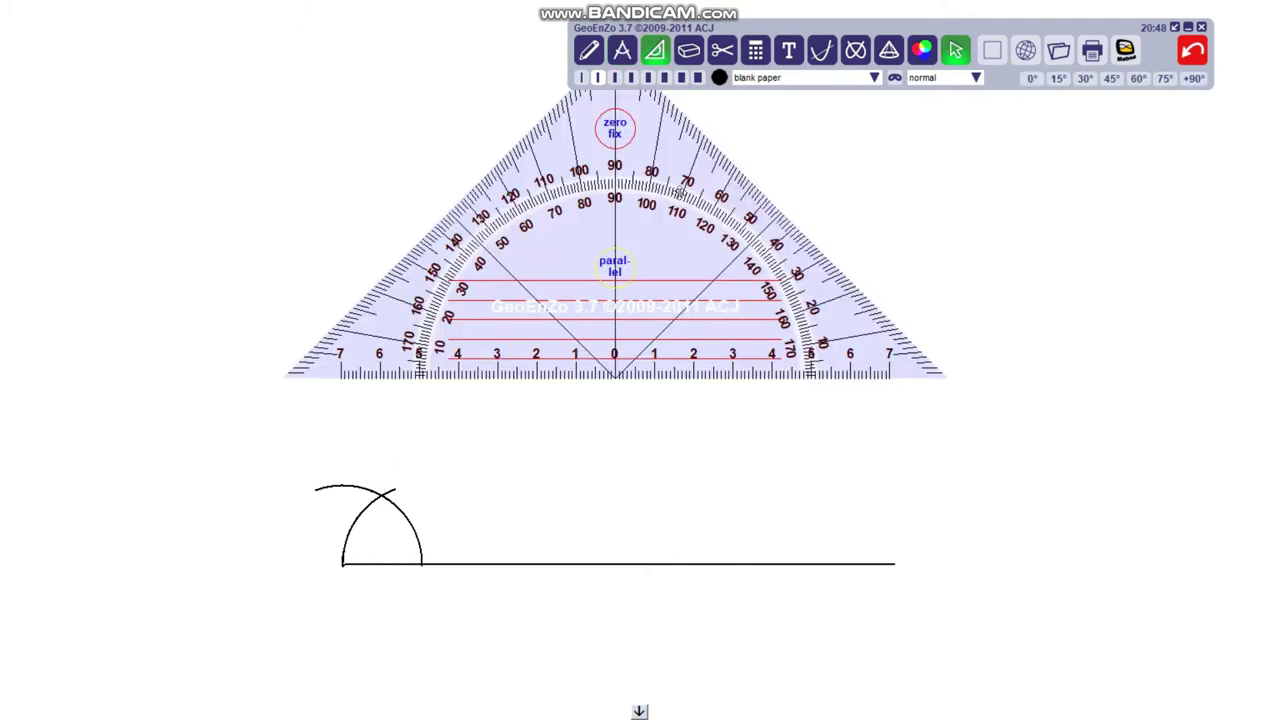
drag(614, 286, 649, 457)
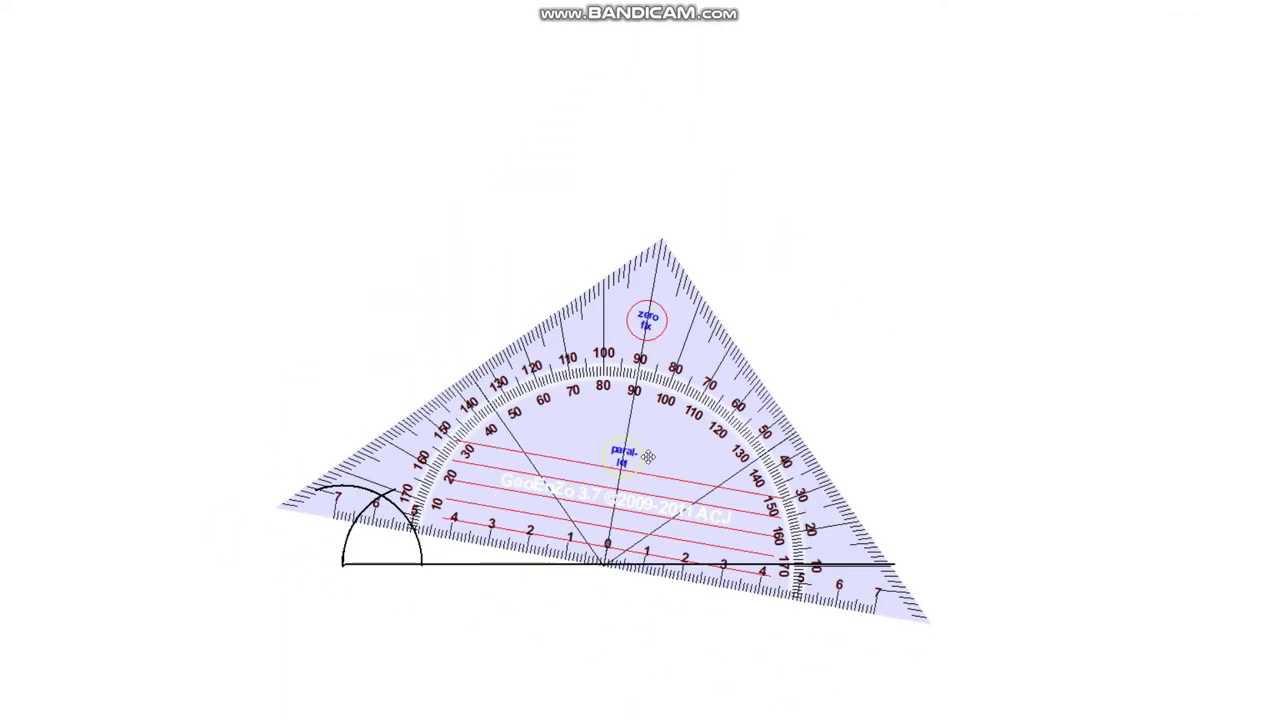
drag(374, 491, 342, 556)
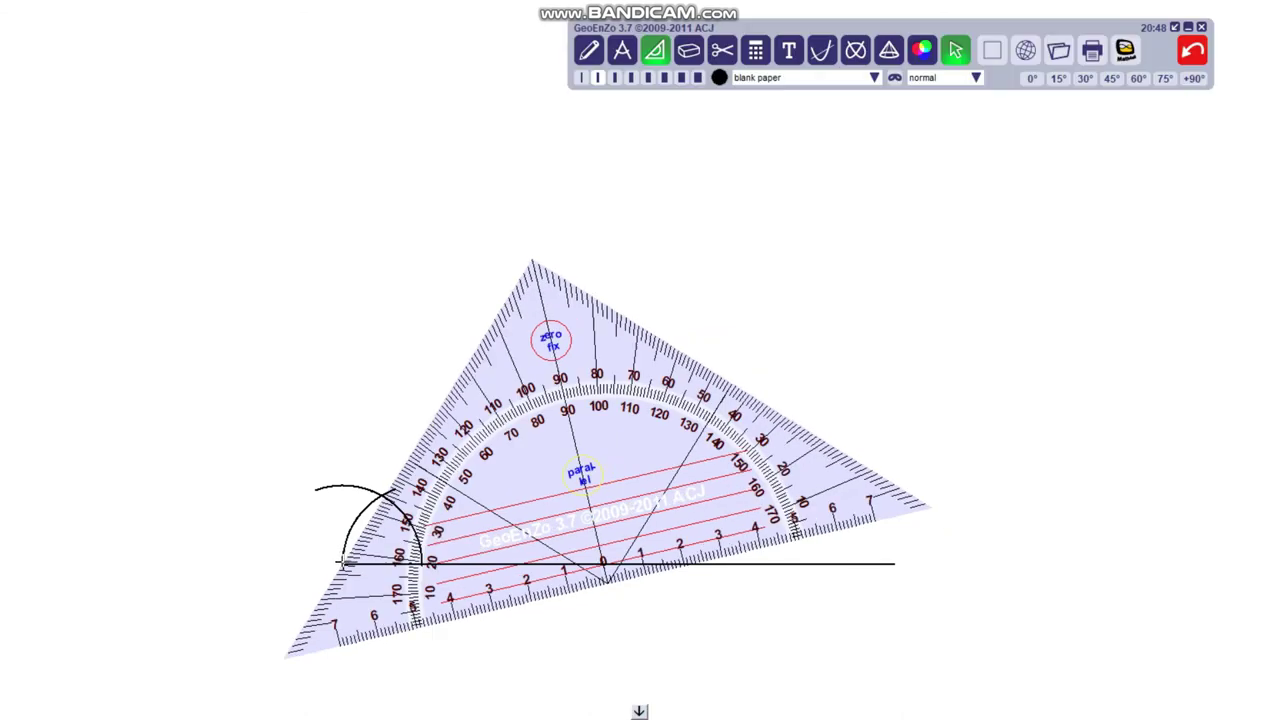
drag(342, 563, 346, 556)
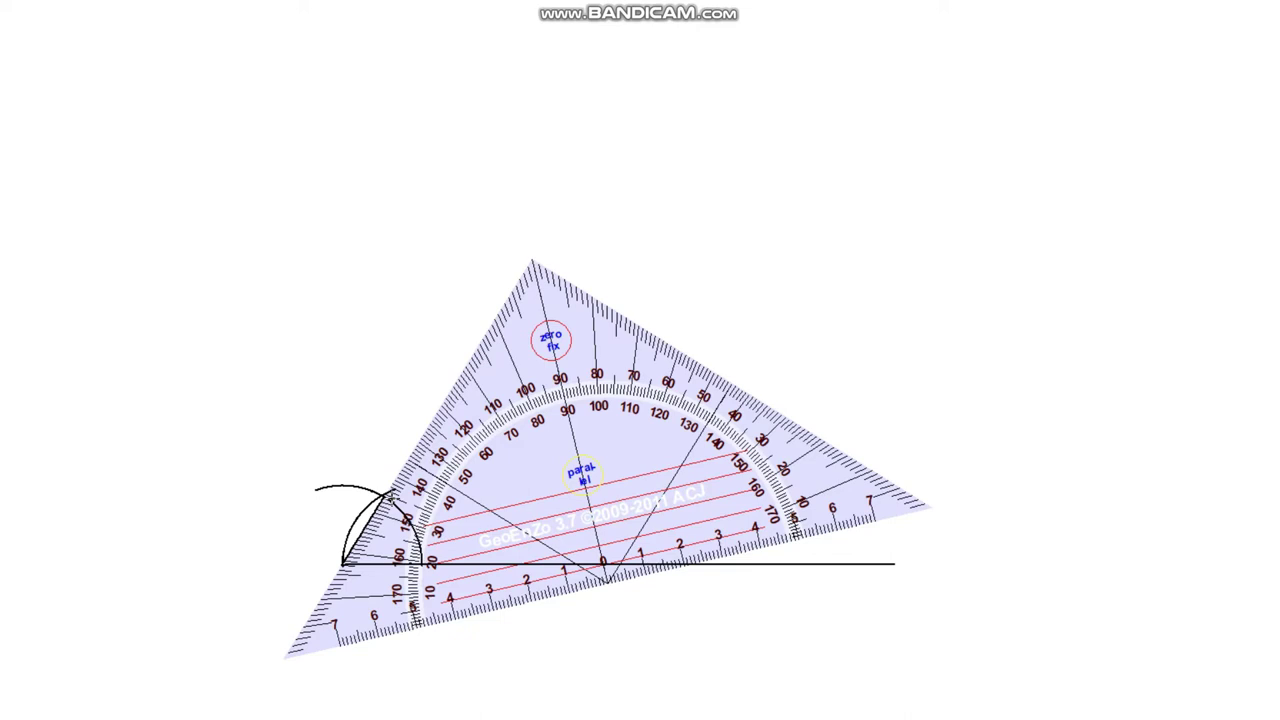
drag(386, 498, 494, 318)
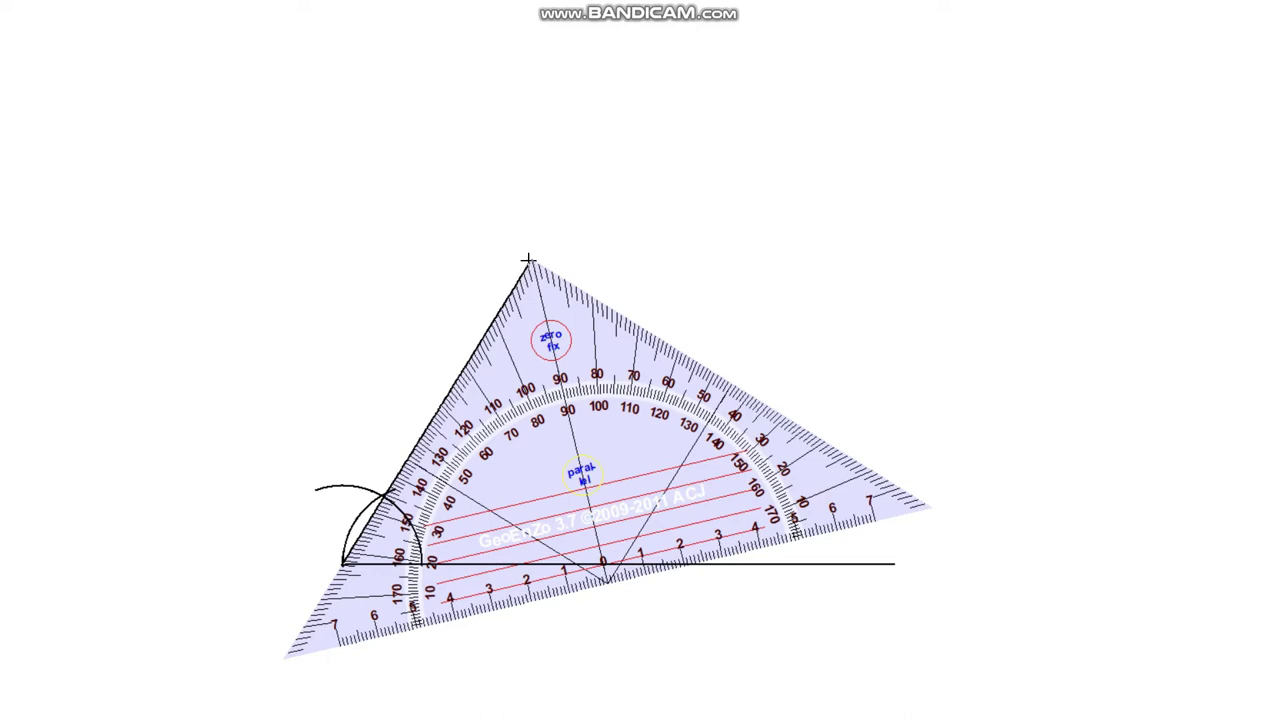
drag(528, 262, 529, 262)
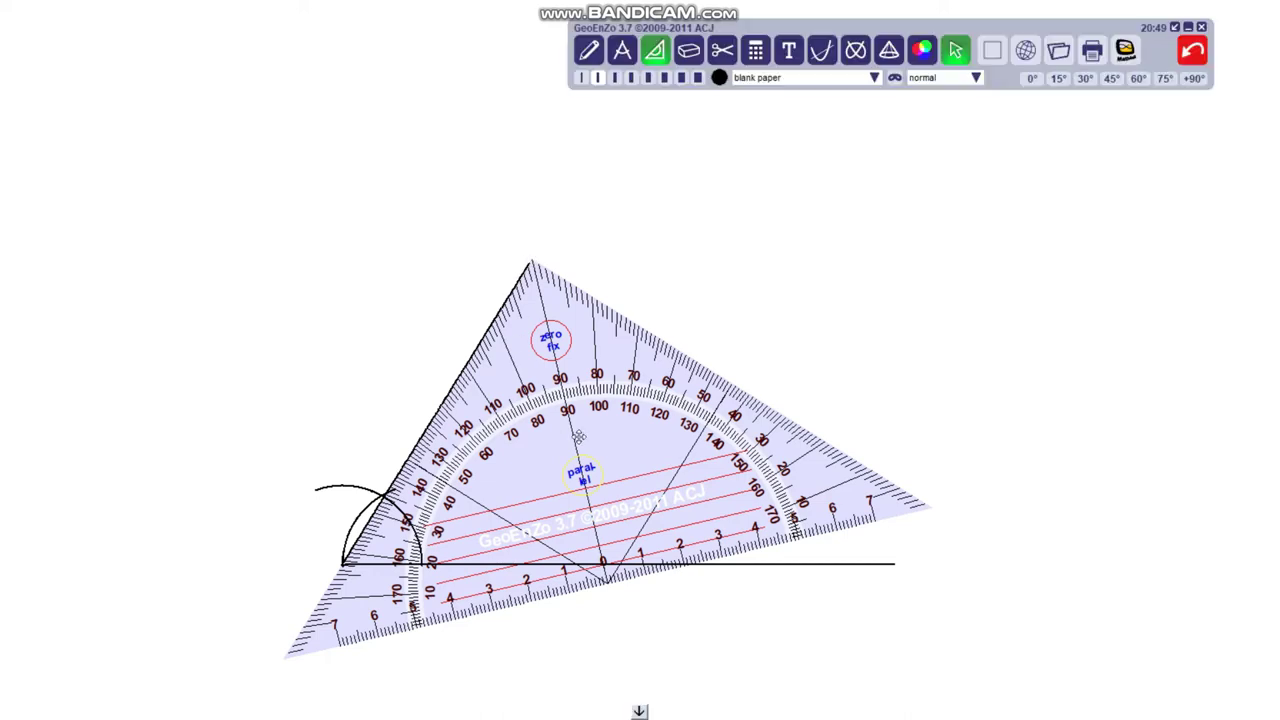
Realign the set square through the first arc's baseline point and the arcs' crossing, and draw a line sloping up to the left.
drag(370, 624, 3, 395)
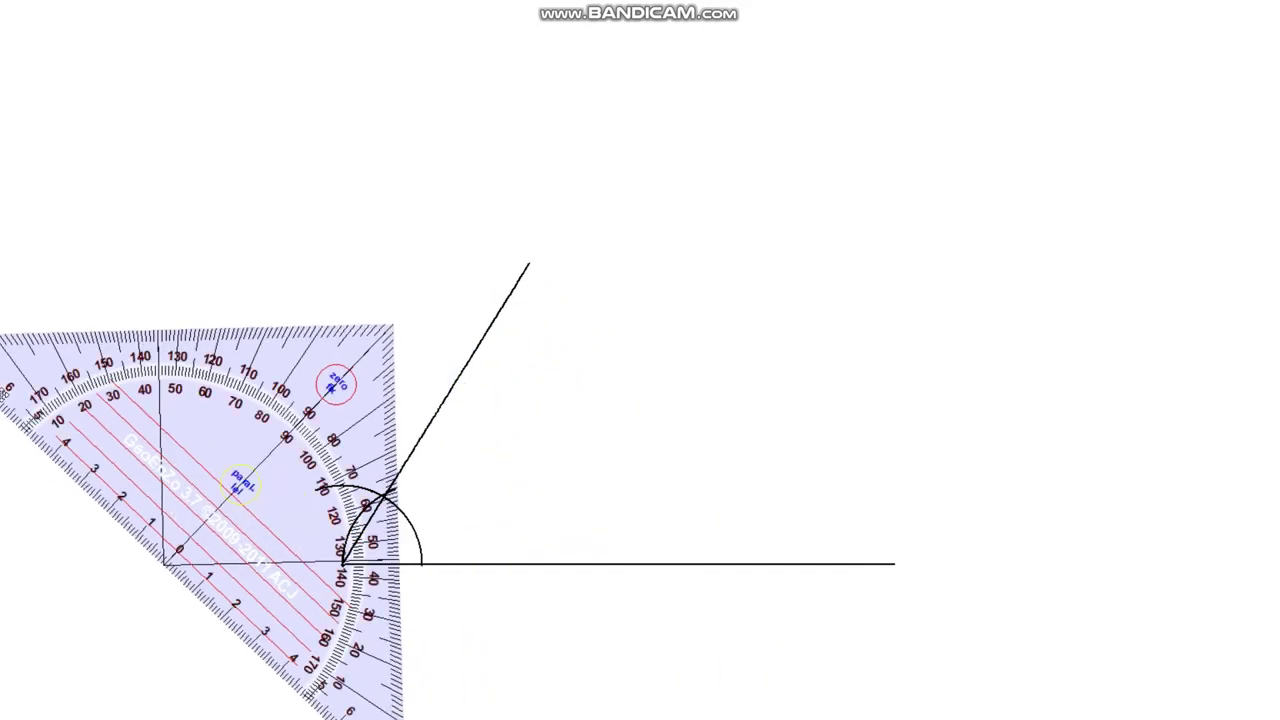
drag(136, 360, 63, 378)
drag(345, 624, 402, 610)
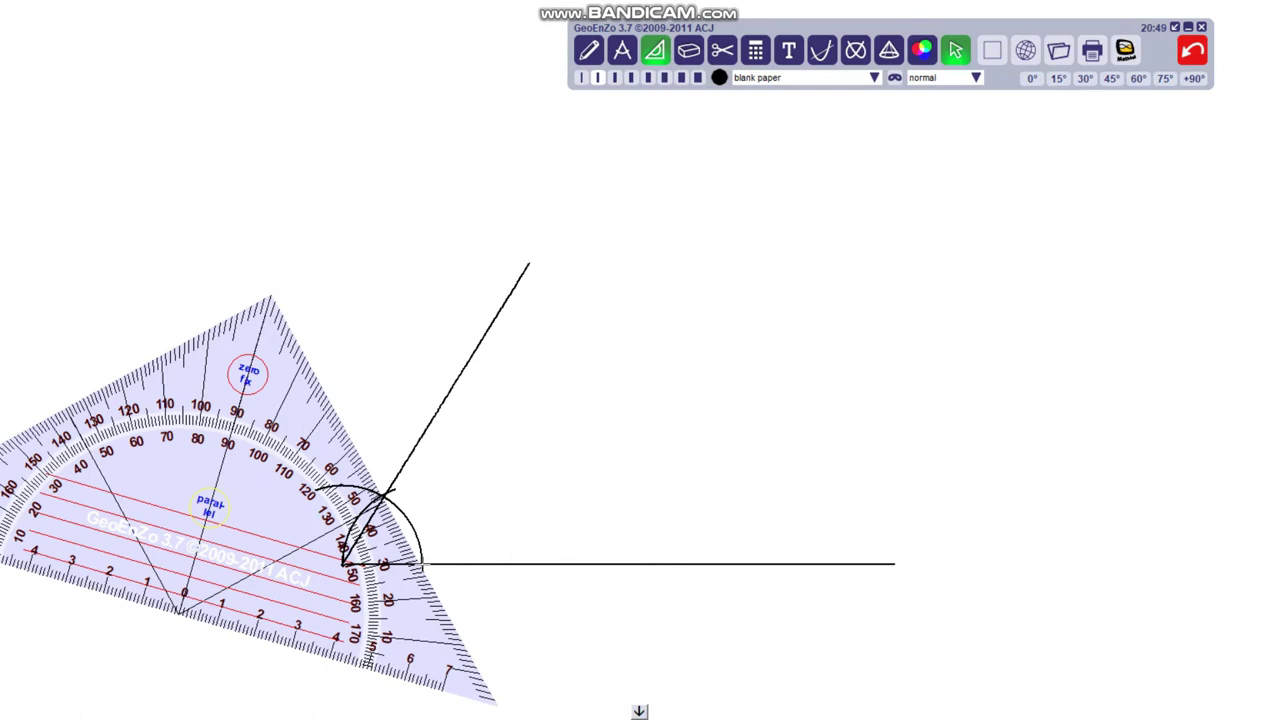
drag(384, 496, 290, 326)
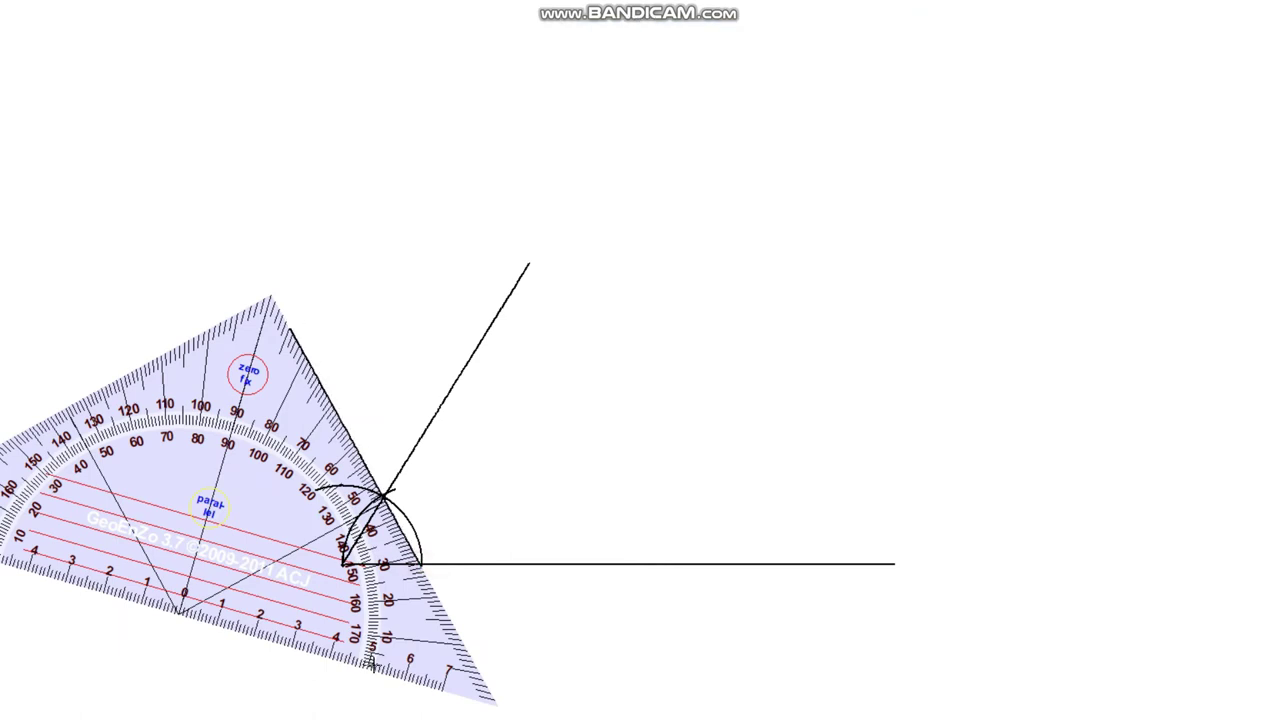
Realign the set square's edge along the long slanted line from the baseline's left endpoint.
drag(411, 594, 517, 500)
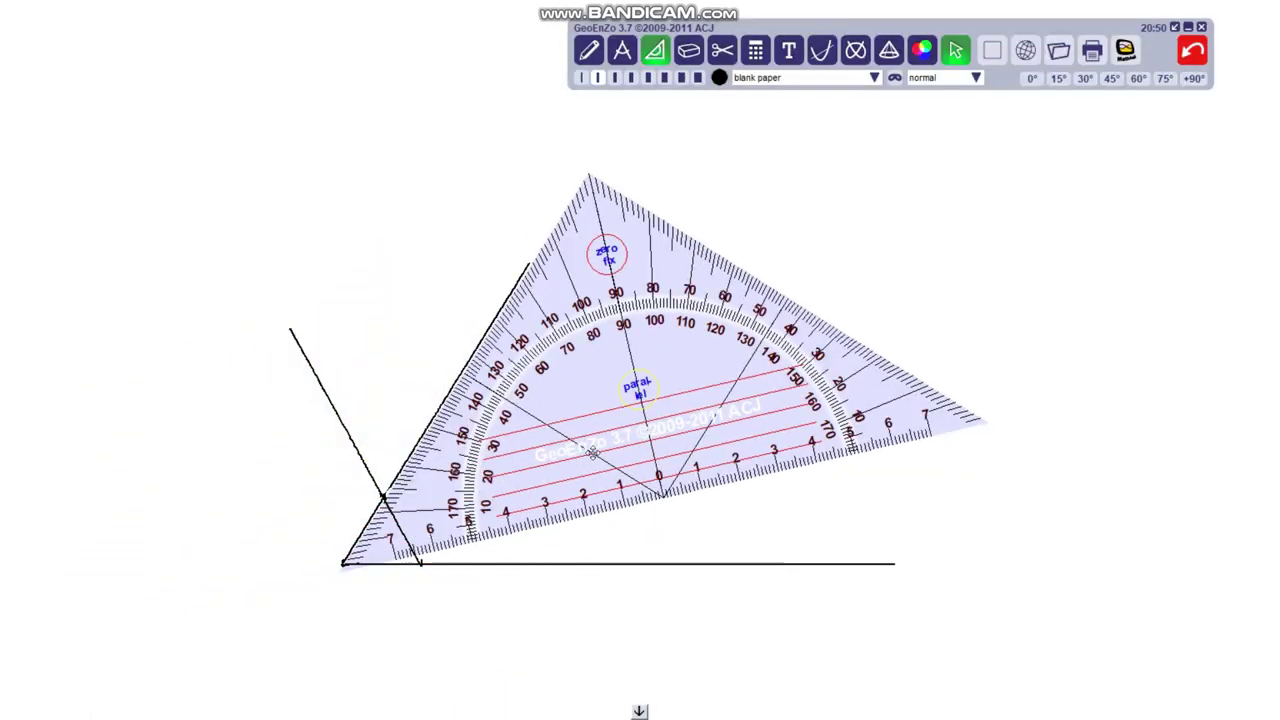
drag(646, 400, 644, 399)
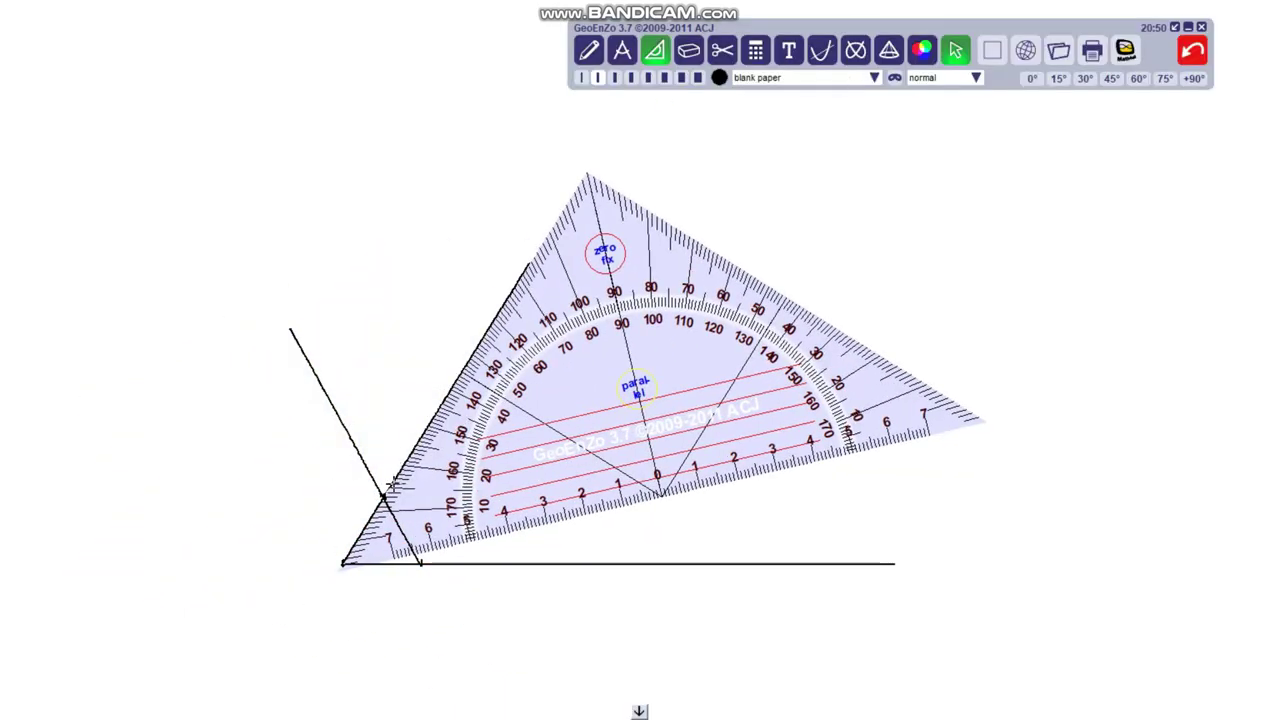
drag(393, 484, 386, 505)
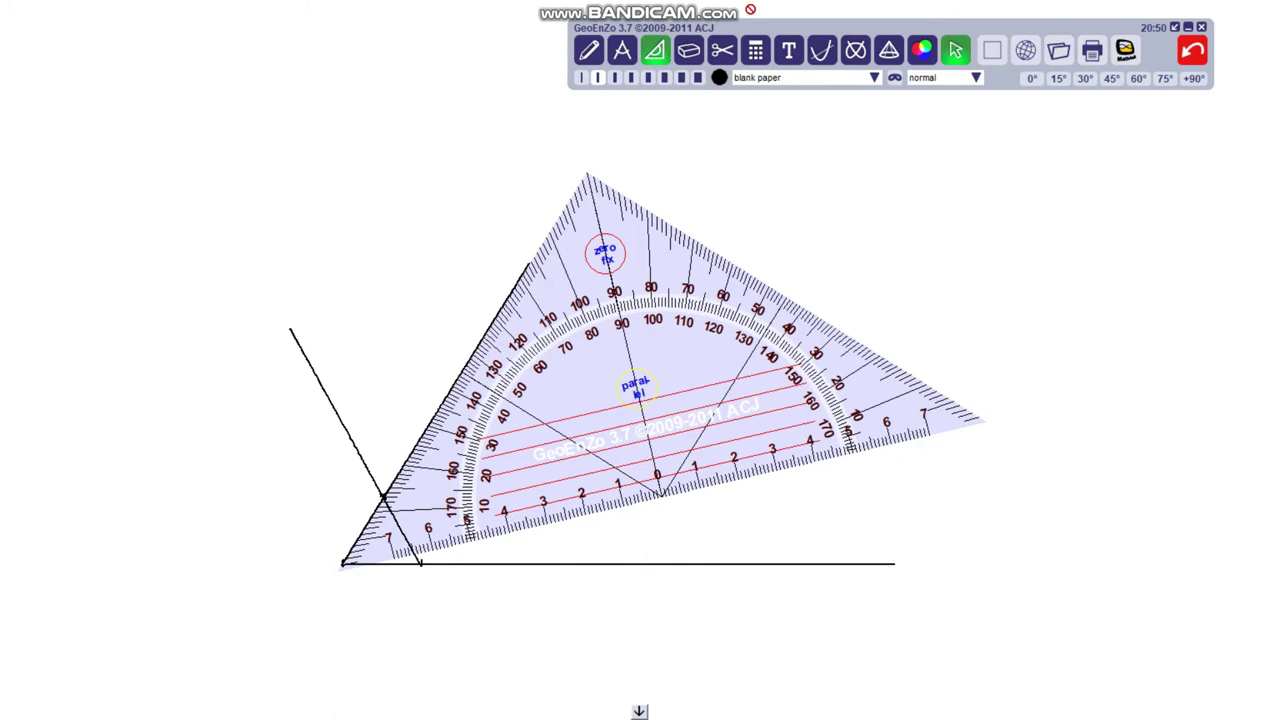
Set the compass needle on the baseline's left endpoint and adjust its pencil to the crossing of the two slanted lines.
click(622, 50)
drag(643, 283, 303, 588)
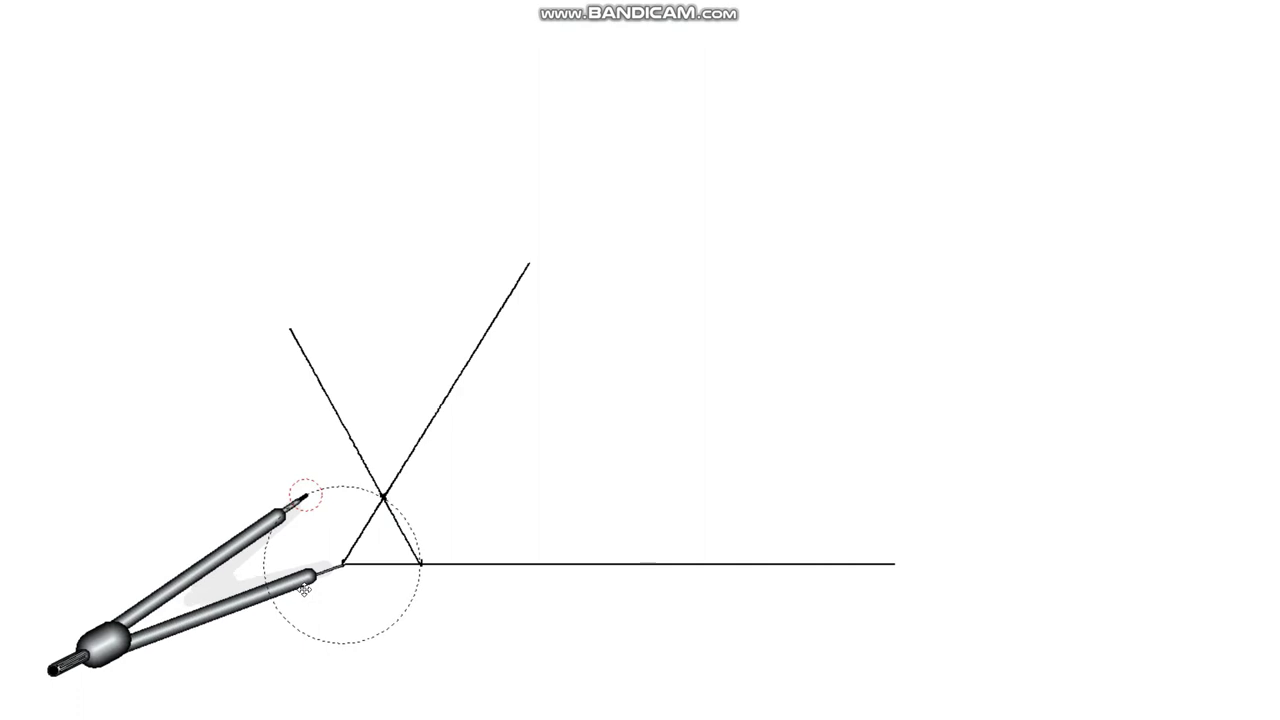
click(420, 417)
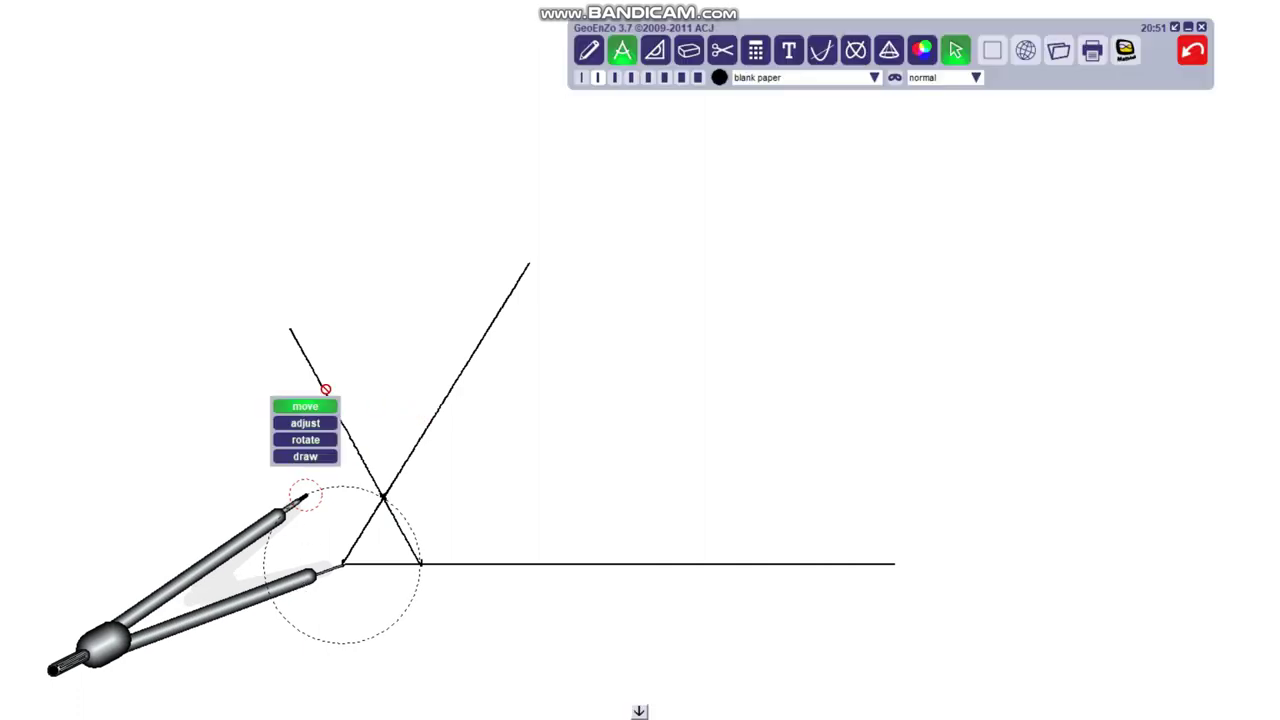
click(305, 424)
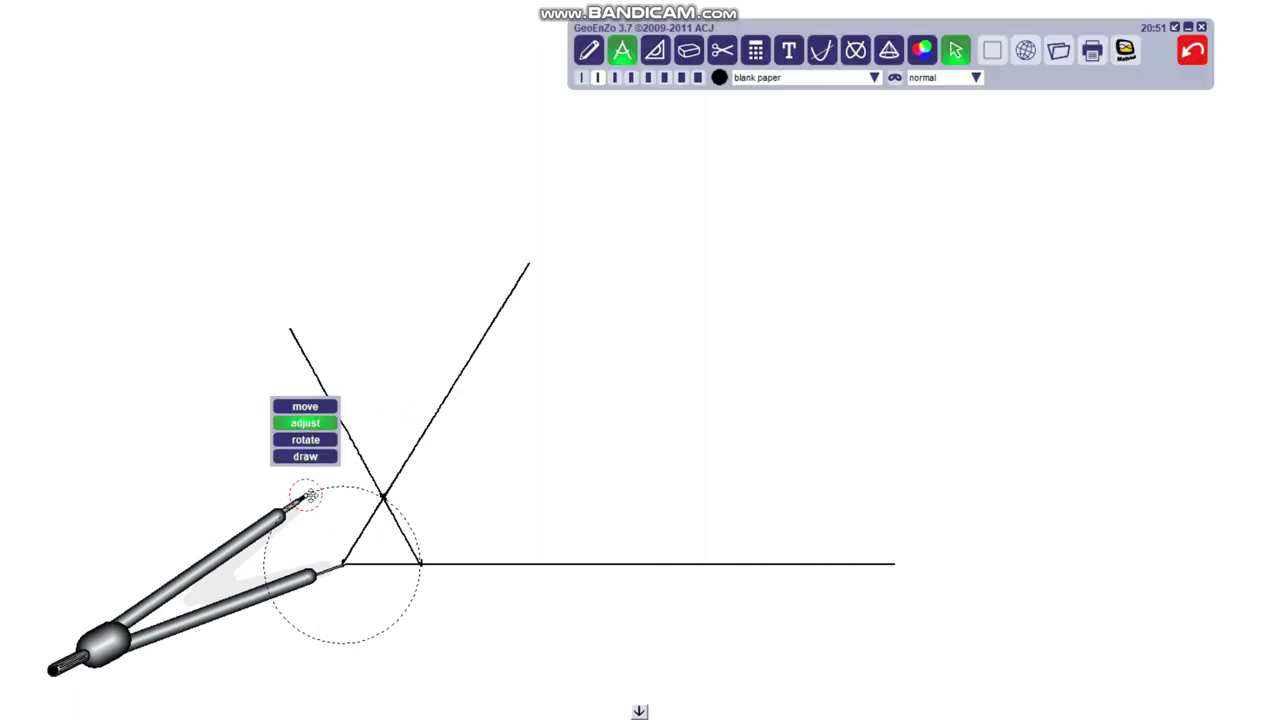
drag(308, 494, 388, 496)
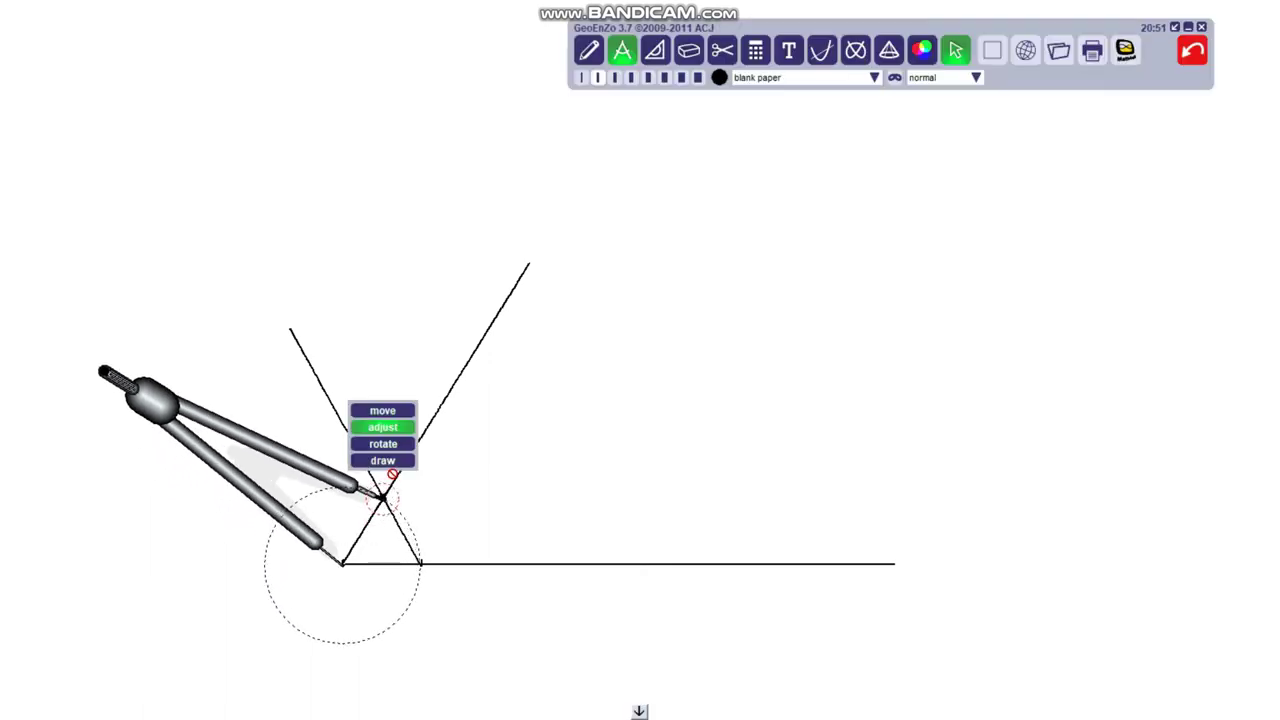
Move the compass needle to the slanted lines' crossing and mark an equal division further up the long slanted line.
click(383, 410)
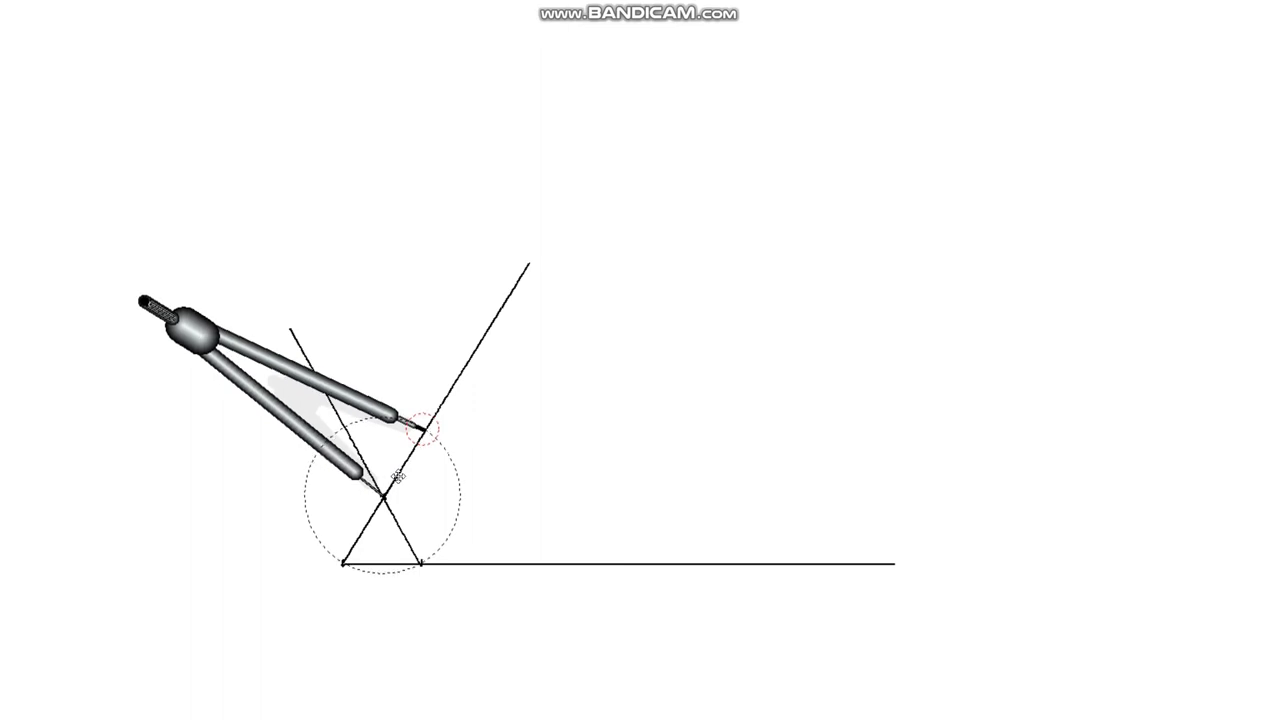
click(391, 476)
click(430, 391)
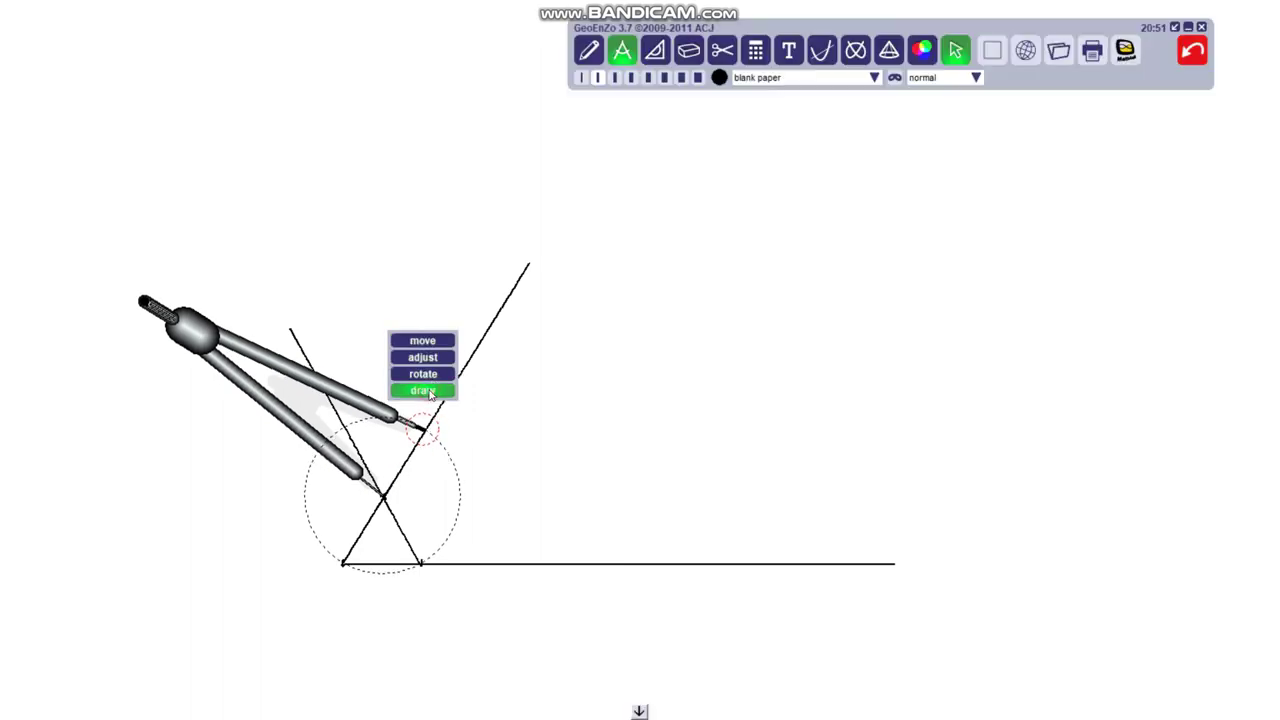
drag(430, 426, 426, 429)
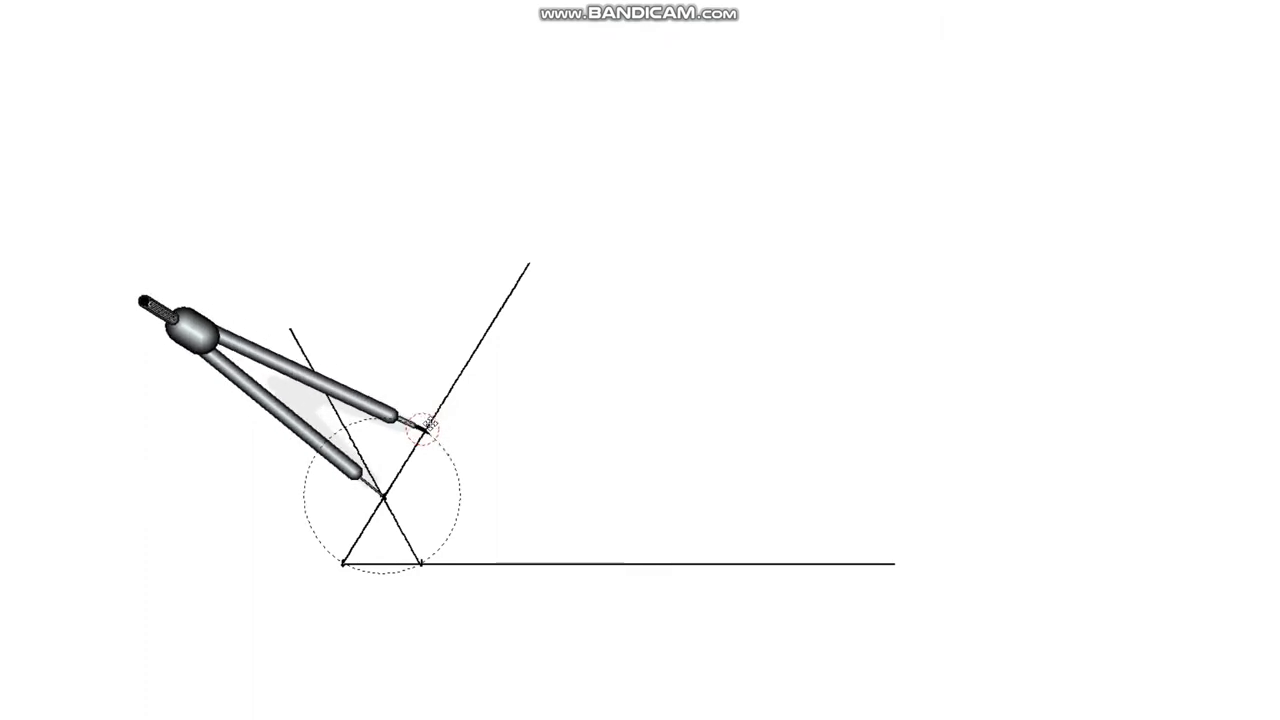
Step the compass up the long slanted line with the same radius, marking two more equal divisions, and move it clear.
click(460, 343)
click(440, 342)
drag(420, 455, 462, 390)
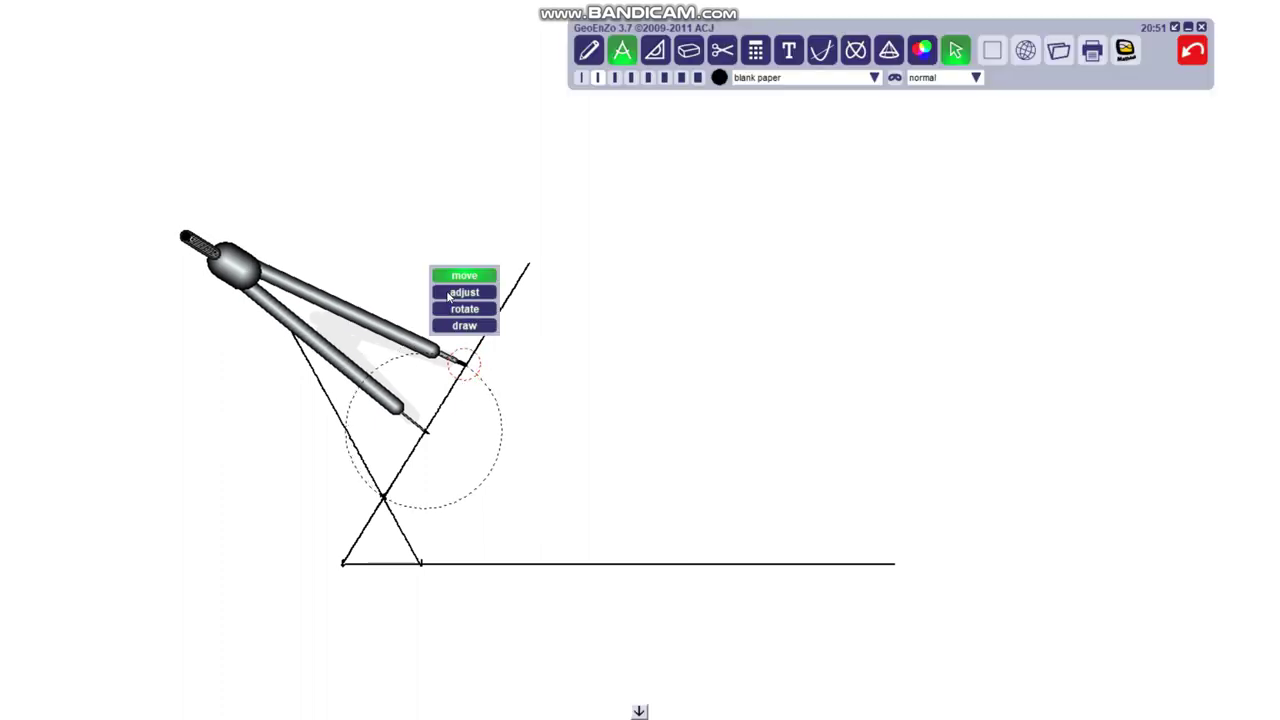
click(464, 326)
drag(467, 363, 471, 361)
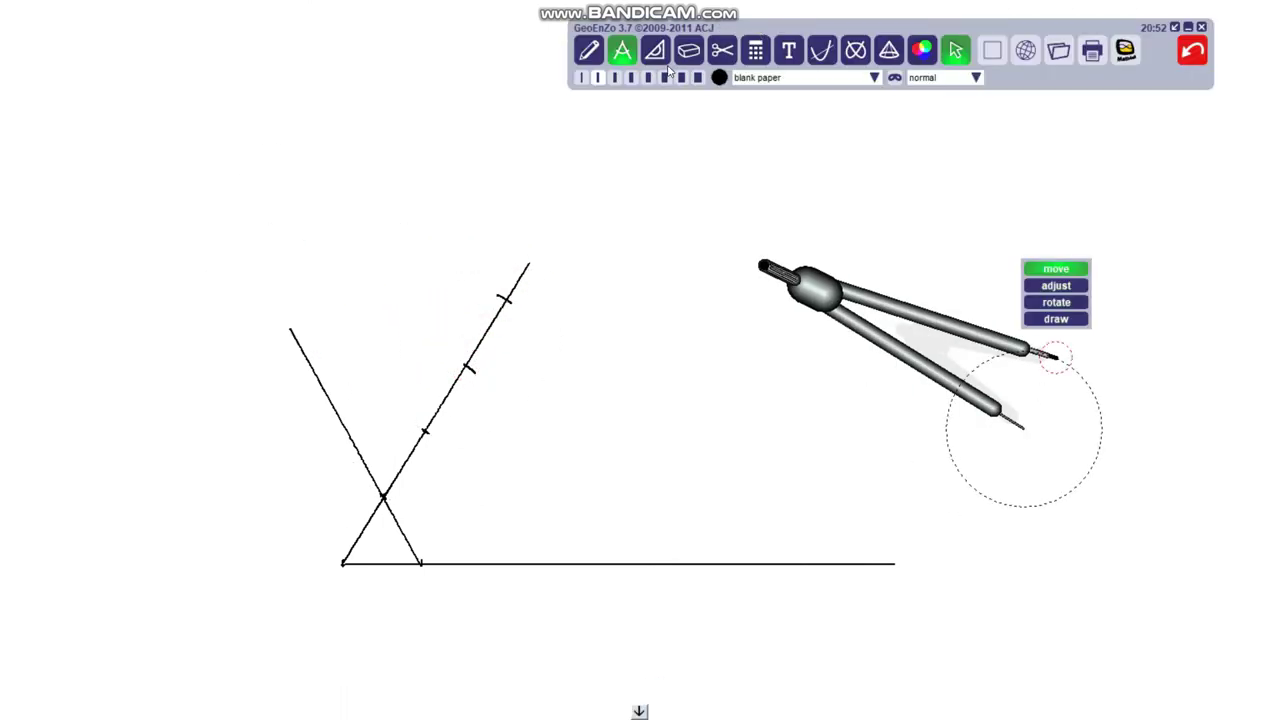
Turn the set square over and align its edge with the left-leaning line through the crossing and the marked baseline point.
click(659, 54)
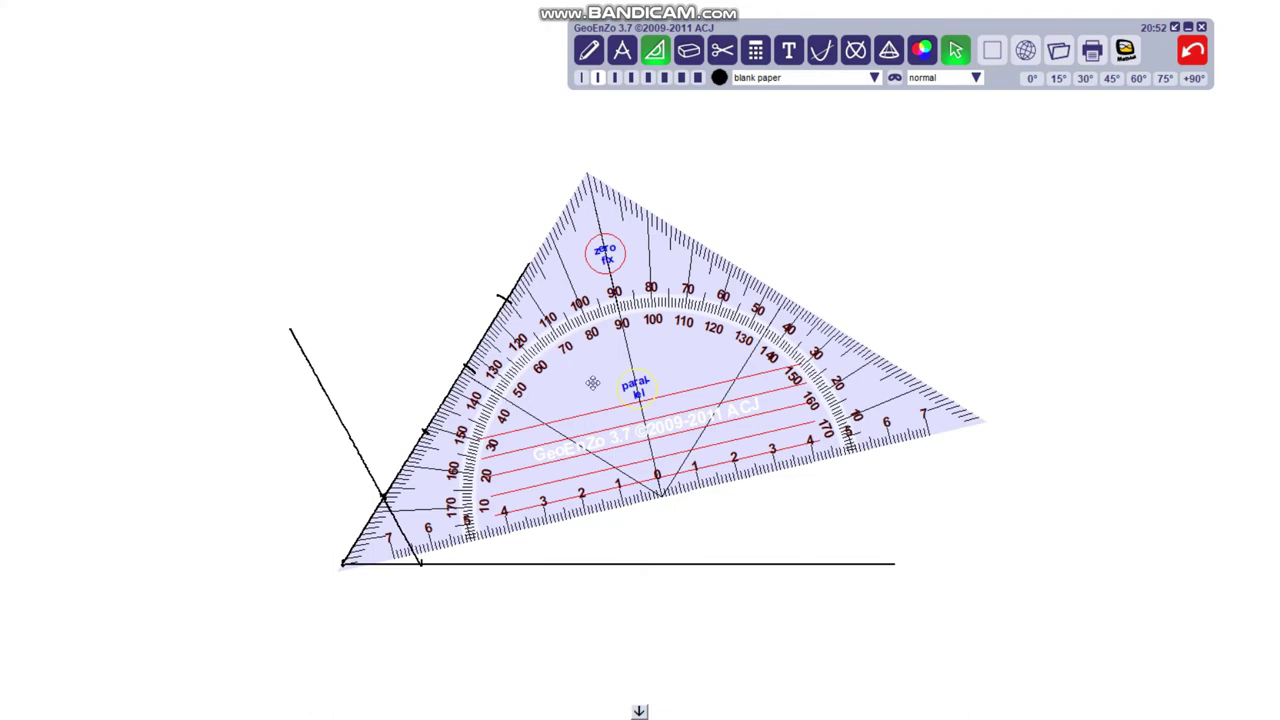
drag(626, 392, 626, 504)
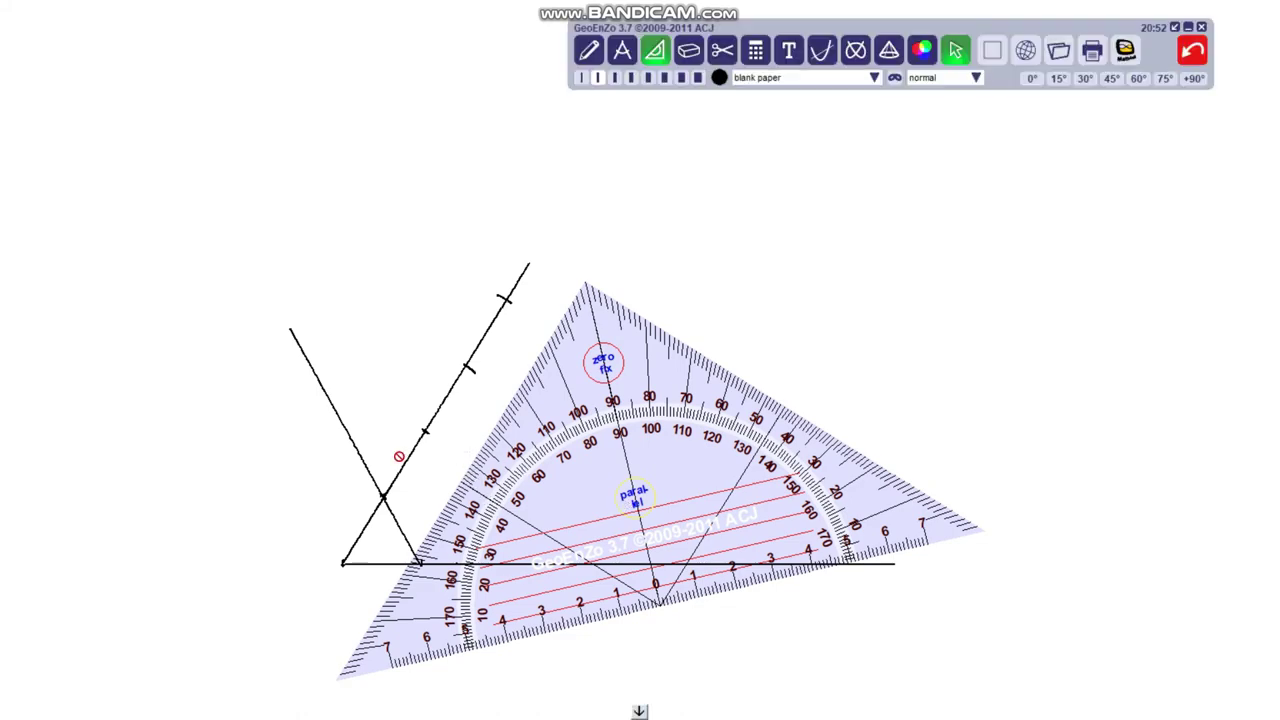
drag(833, 498, 356, 288)
drag(504, 541, 624, 488)
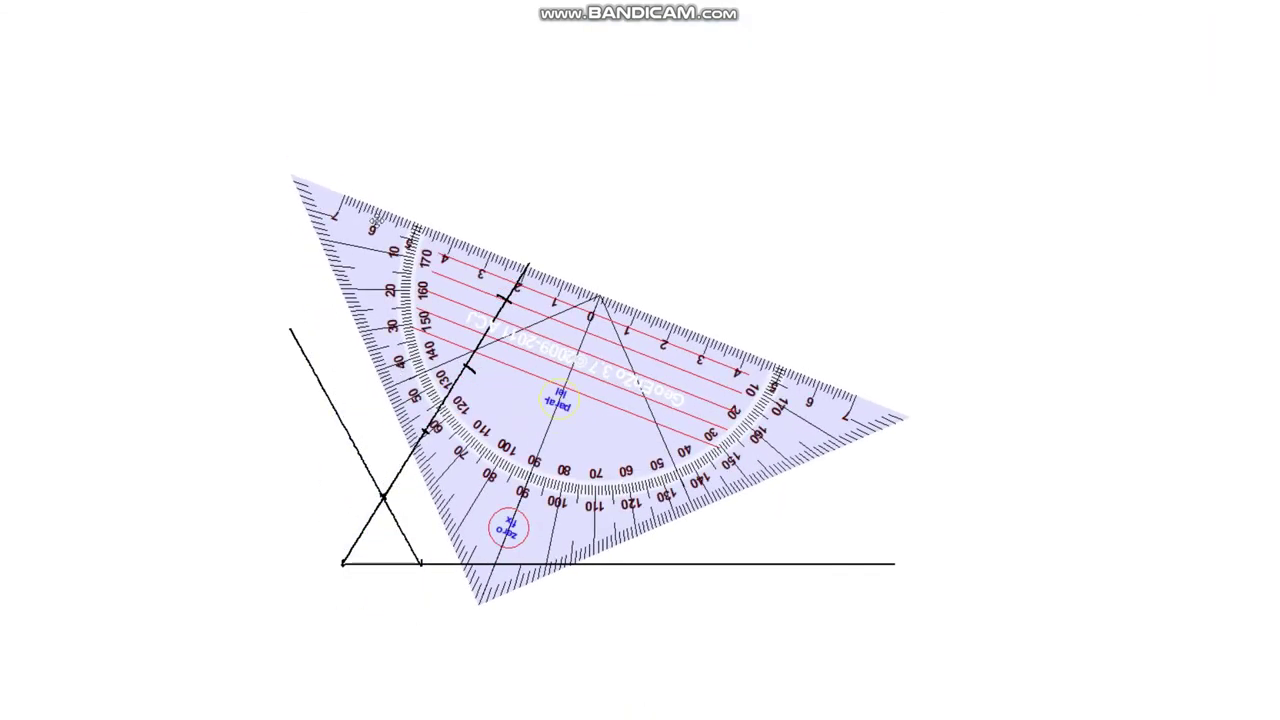
drag(366, 238, 334, 254)
drag(592, 517, 578, 514)
drag(537, 401, 521, 428)
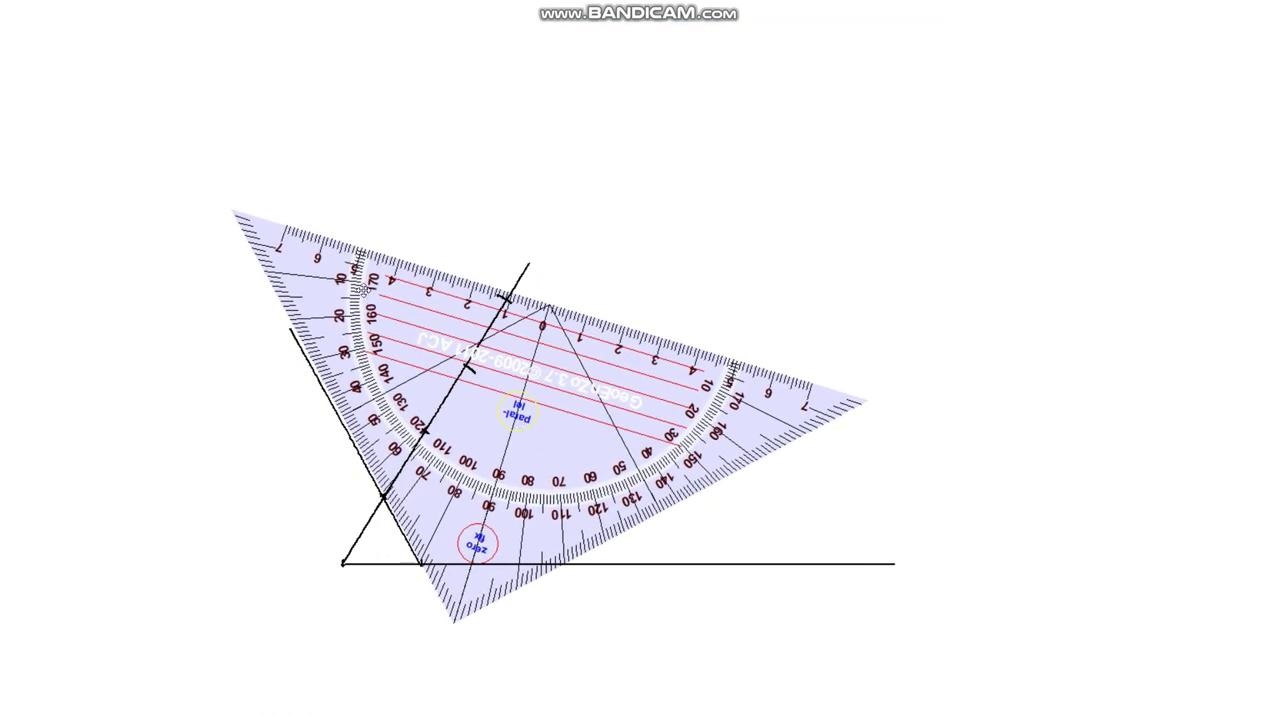
drag(322, 283, 317, 283)
mouse_move(640, 711)
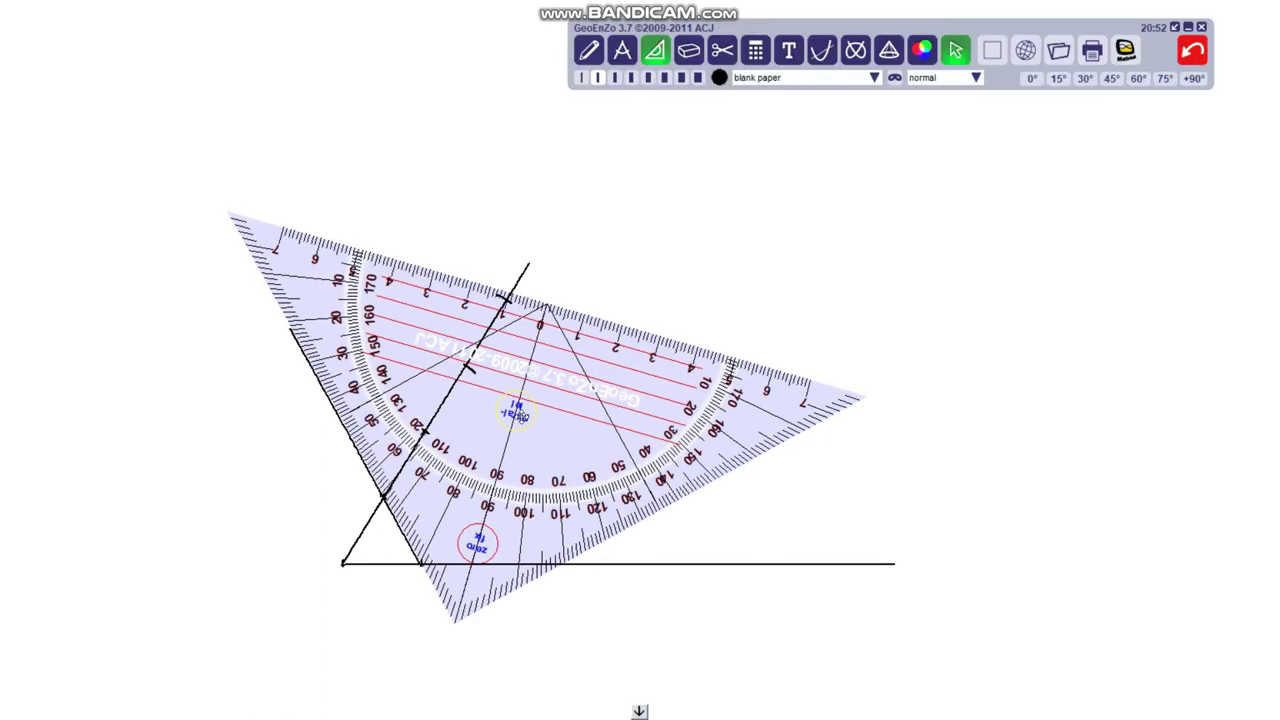
Slide the set square in parallel and draw three more left-leaning lines through the marked divisions down to the baseline.
drag(516, 412, 577, 379)
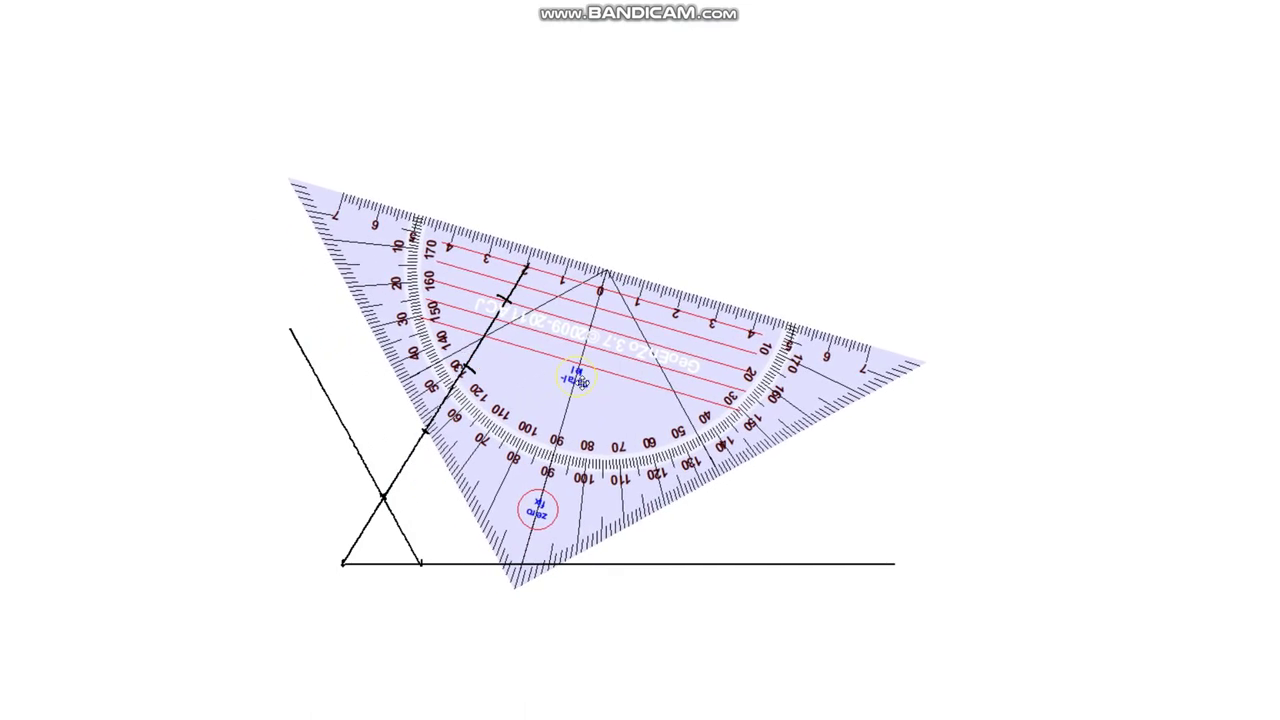
mouse_move(640, 711)
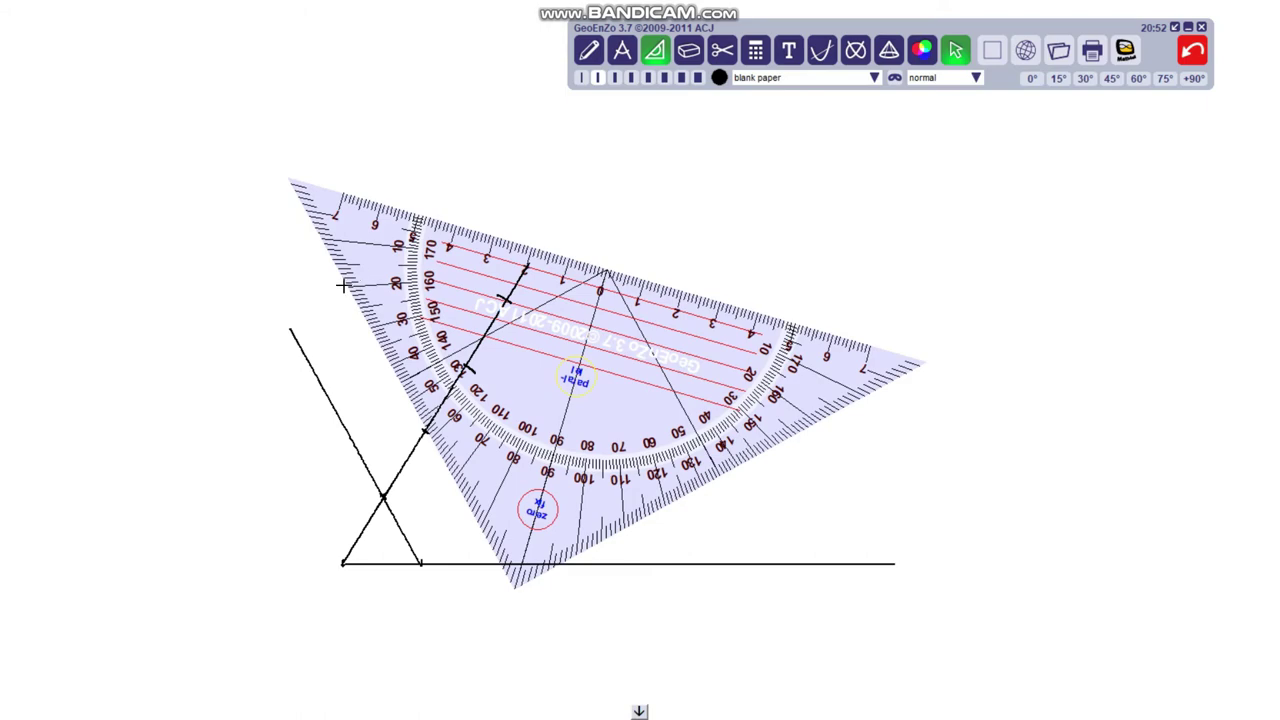
drag(480, 528, 500, 564)
drag(560, 420, 633, 409)
drag(399, 241, 576, 564)
drag(633, 409, 710, 385)
drag(463, 216, 655, 564)
Align the set square's zero with the second left-leaning line's crossing, mark equal divisions along that line, and move the square clear.
drag(928, 350, 394, 305)
drag(705, 263, 850, 439)
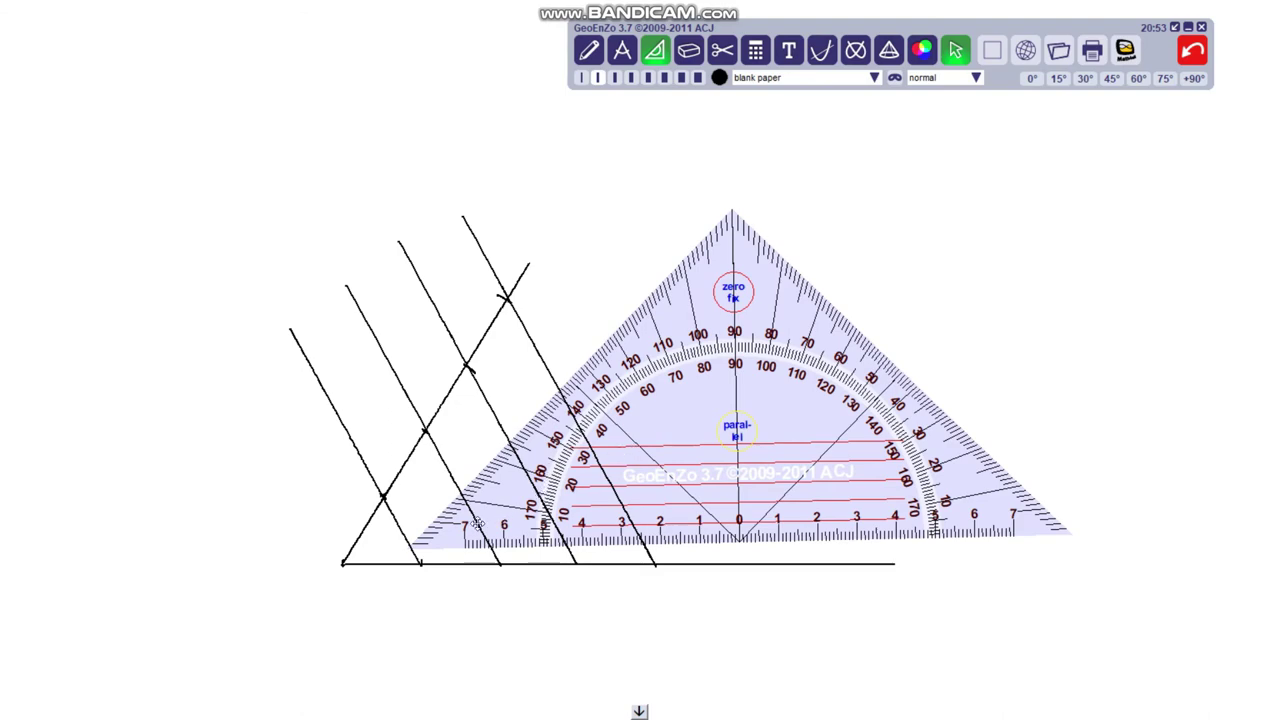
mouse_move(735, 437)
mouse_down()
mouse_move(306, 553)
mouse_move(226, 643)
mouse_up()
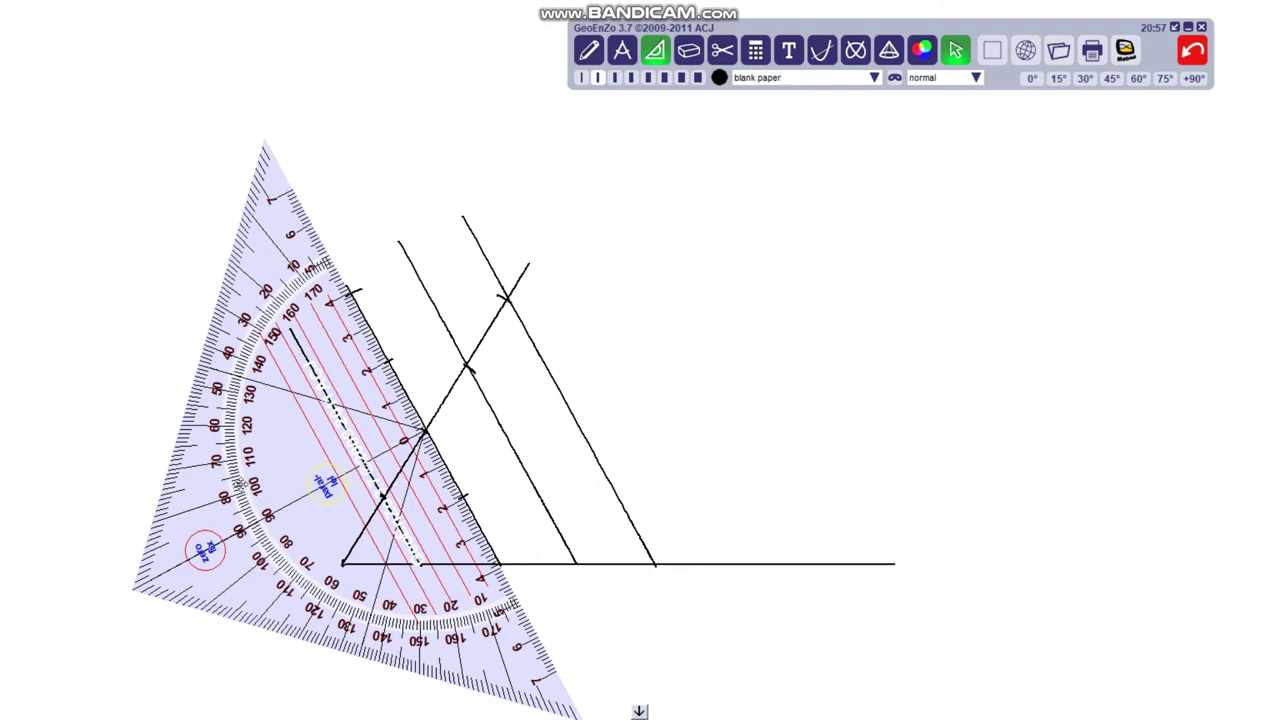
mouse_move(401, 487)
mouse_down()
mouse_move(760, 470)
mouse_move(1042, 390)
mouse_move(1099, 387)
mouse_up()
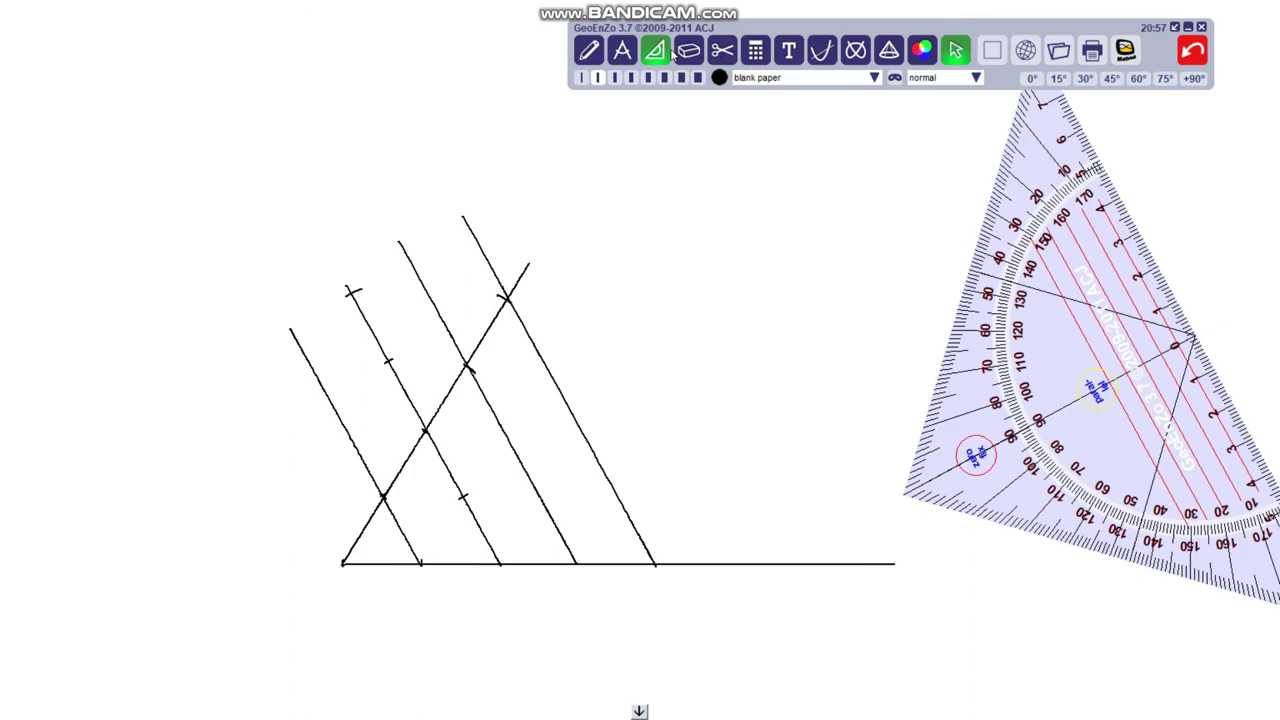
Rotate and position the set square so its long edge lies along the right-leaning line through all the division marks.
drag(1032, 216, 366, 585)
drag(684, 472, 623, 303)
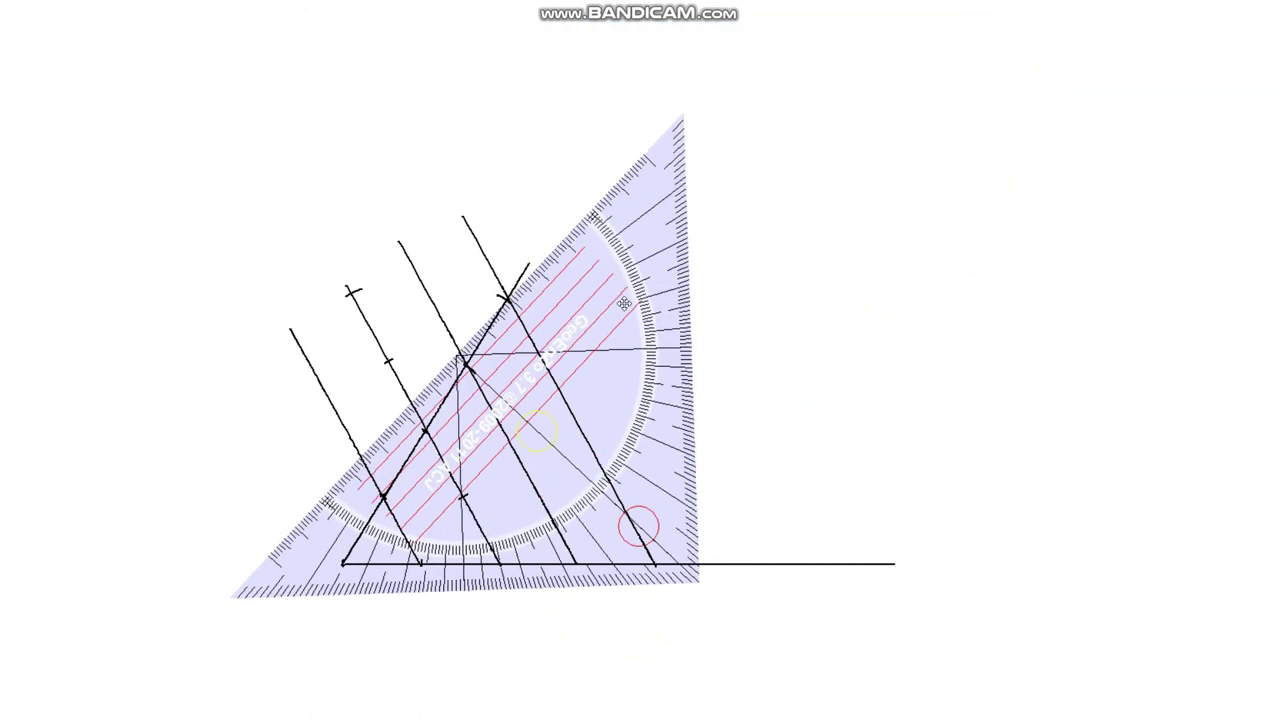
drag(342, 495, 376, 547)
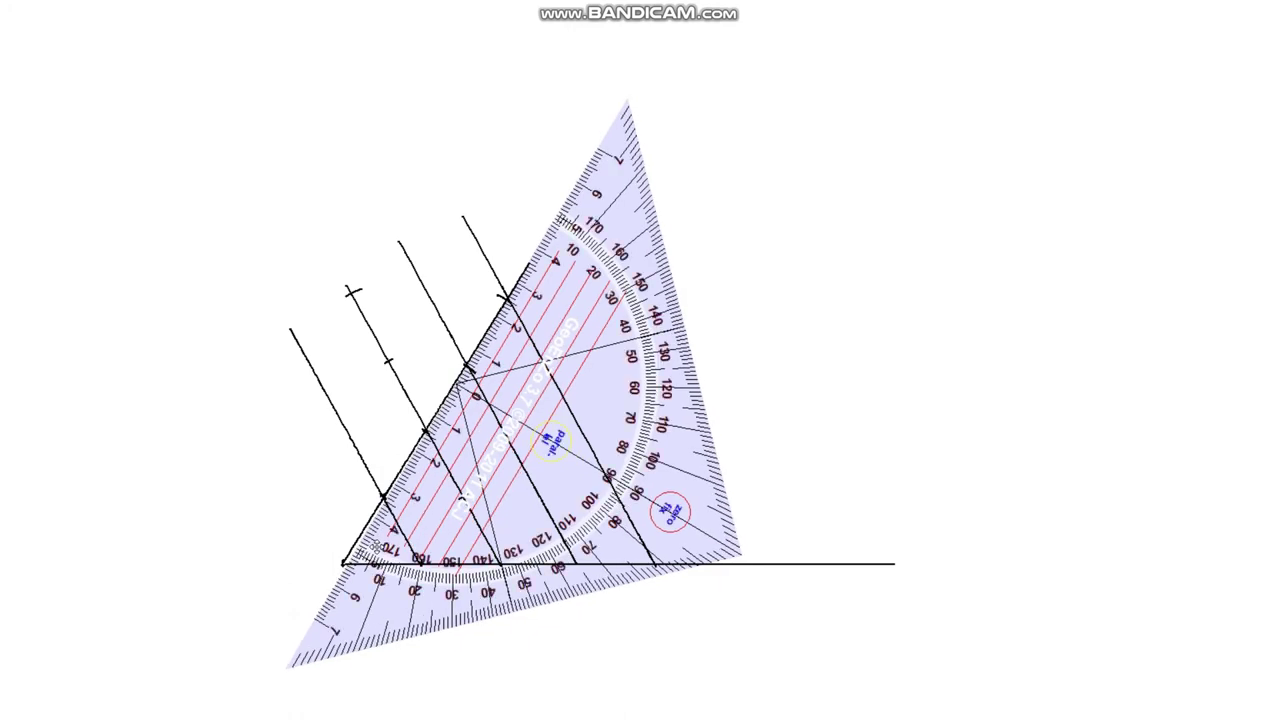
drag(611, 279, 622, 281)
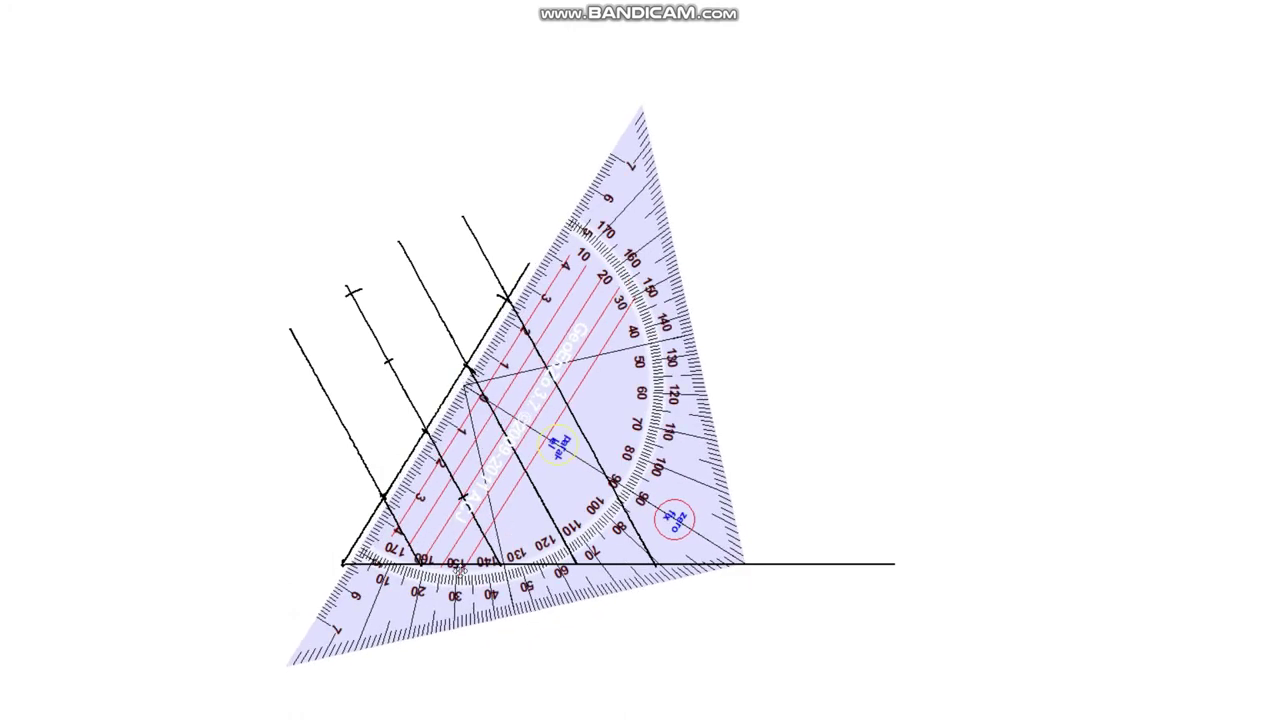
drag(556, 446, 553, 449)
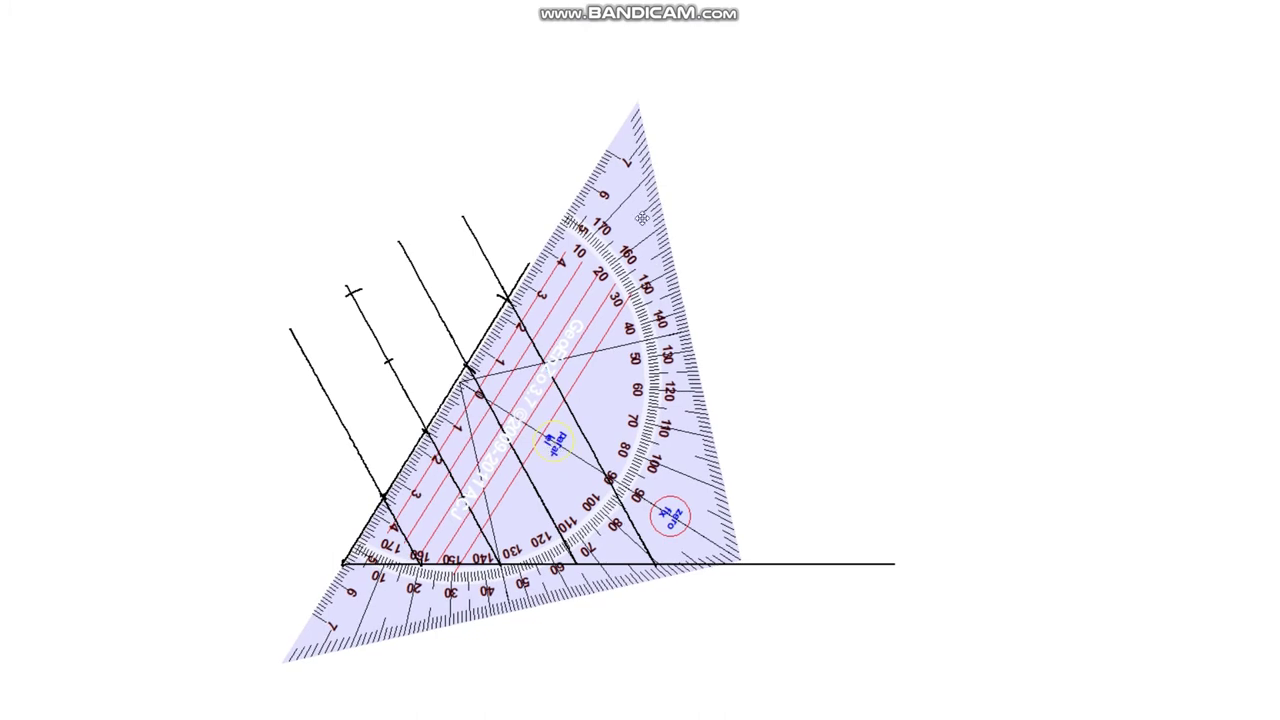
drag(636, 218, 631, 218)
drag(557, 445, 551, 440)
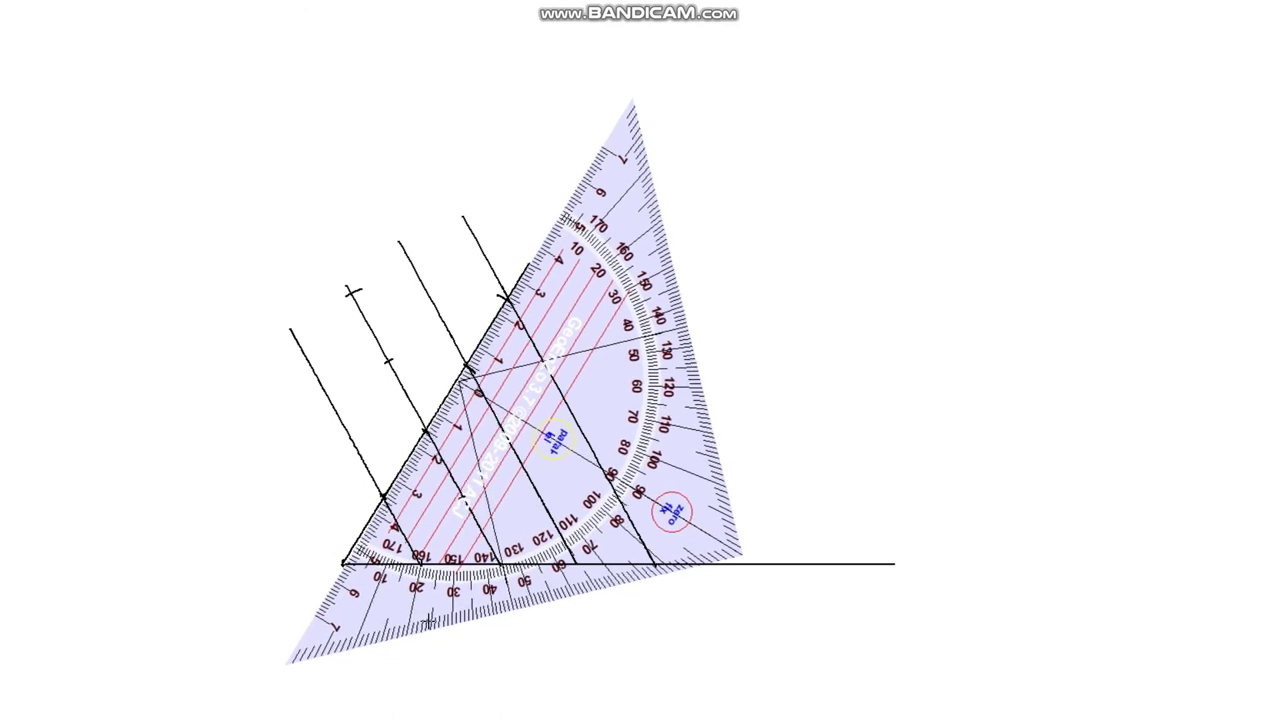
drag(370, 608, 370, 607)
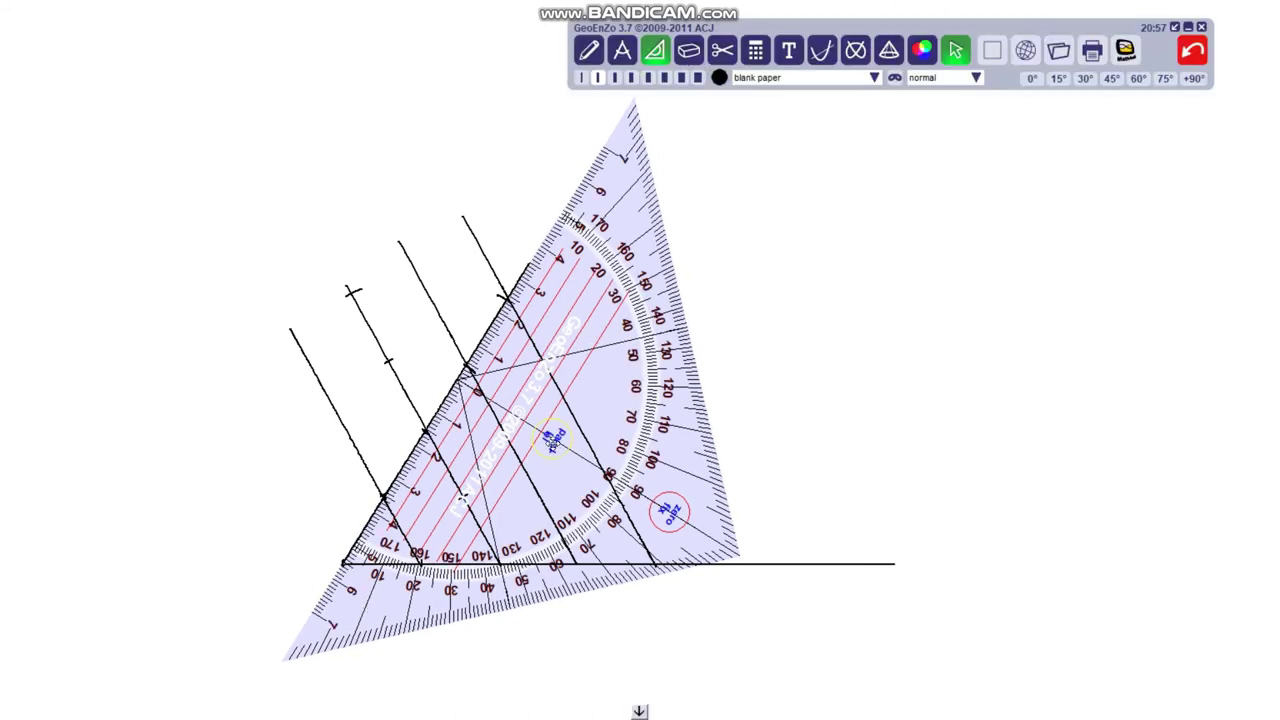
Draw parallel right-leaning lines through the four baseline division points and the two upper marks on the second left-leaning line.
mouse_move(552, 440)
mouse_down()
mouse_move(620, 458)
mouse_move(571, 451)
mouse_move(416, 376)
mouse_move(616, 465)
mouse_up()
drag(421, 564, 595, 289)
drag(615, 467, 688, 480)
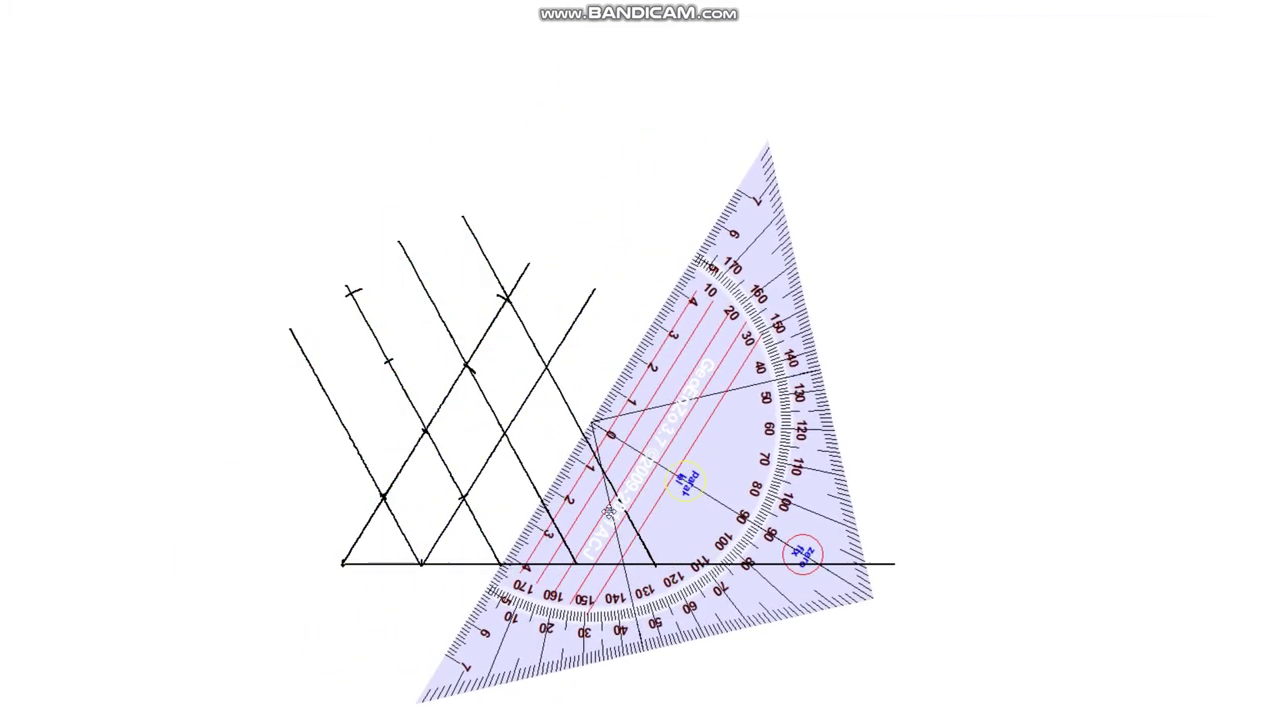
drag(501, 564, 663, 306)
drag(577, 564, 744, 299)
drag(655, 564, 816, 310)
drag(267, 561, 489, 206)
drag(191, 550, 413, 197)
Extend the upper ends of the four right-leaning lines rising from the baseline divisions and move the set square clear.
drag(663, 306, 704, 242)
drag(756, 280, 776, 248)
drag(816, 310, 856, 249)
drag(595, 289, 623, 242)
drag(868, 401, 1026, 399)
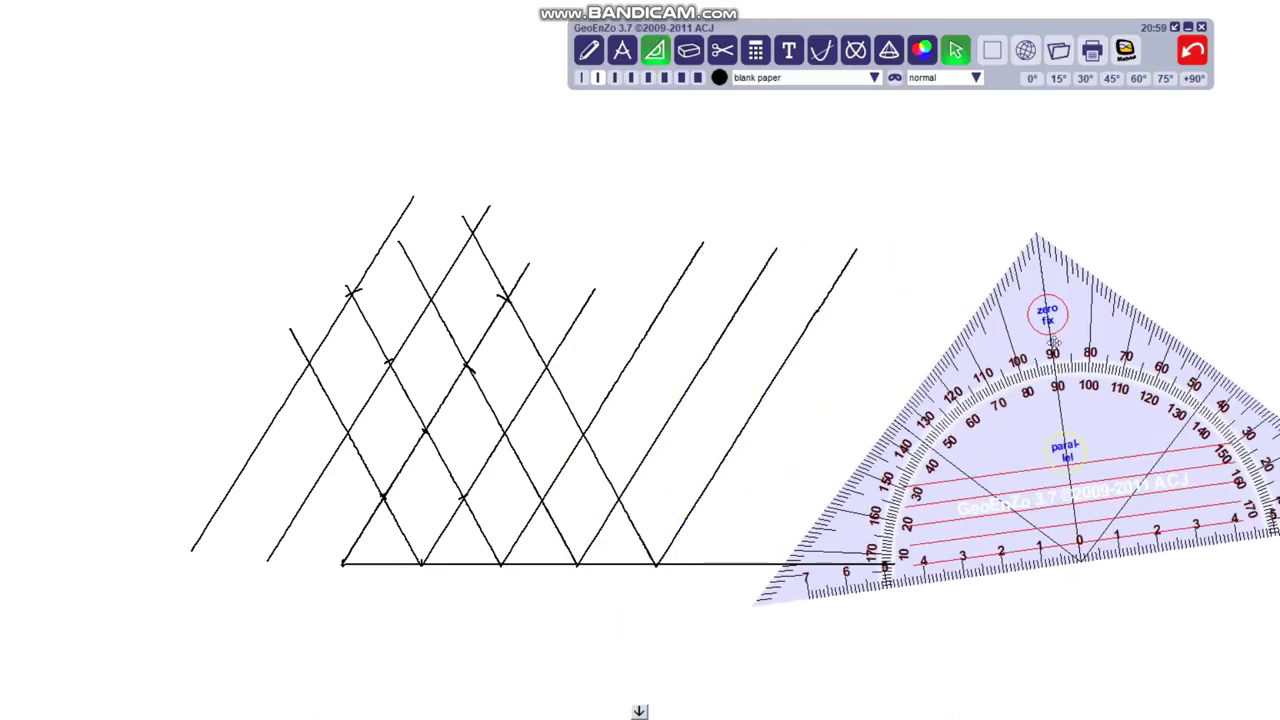
drag(1157, 446, 1091, 537)
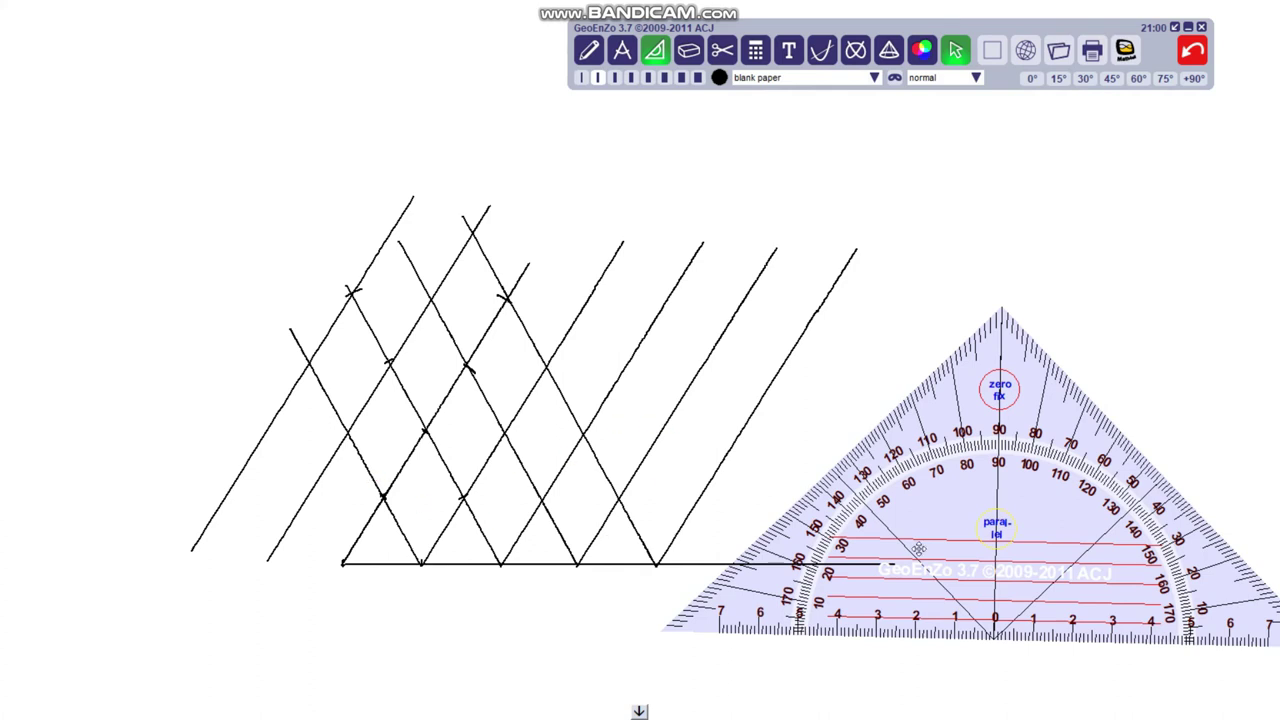
Set the set square to 0°, align it with the baseline, and draw horizontal parallels through the line crossings above.
click(1031, 80)
mouse_move(1000, 524)
mouse_down()
mouse_move(693, 422)
mouse_move(589, 401)
mouse_move(590, 416)
mouse_move(674, 450)
mouse_move(664, 382)
mouse_move(500, 381)
mouse_move(673, 369)
mouse_move(673, 384)
mouse_move(562, 384)
mouse_move(551, 200)
mouse_move(667, 271)
mouse_move(718, 409)
mouse_up()
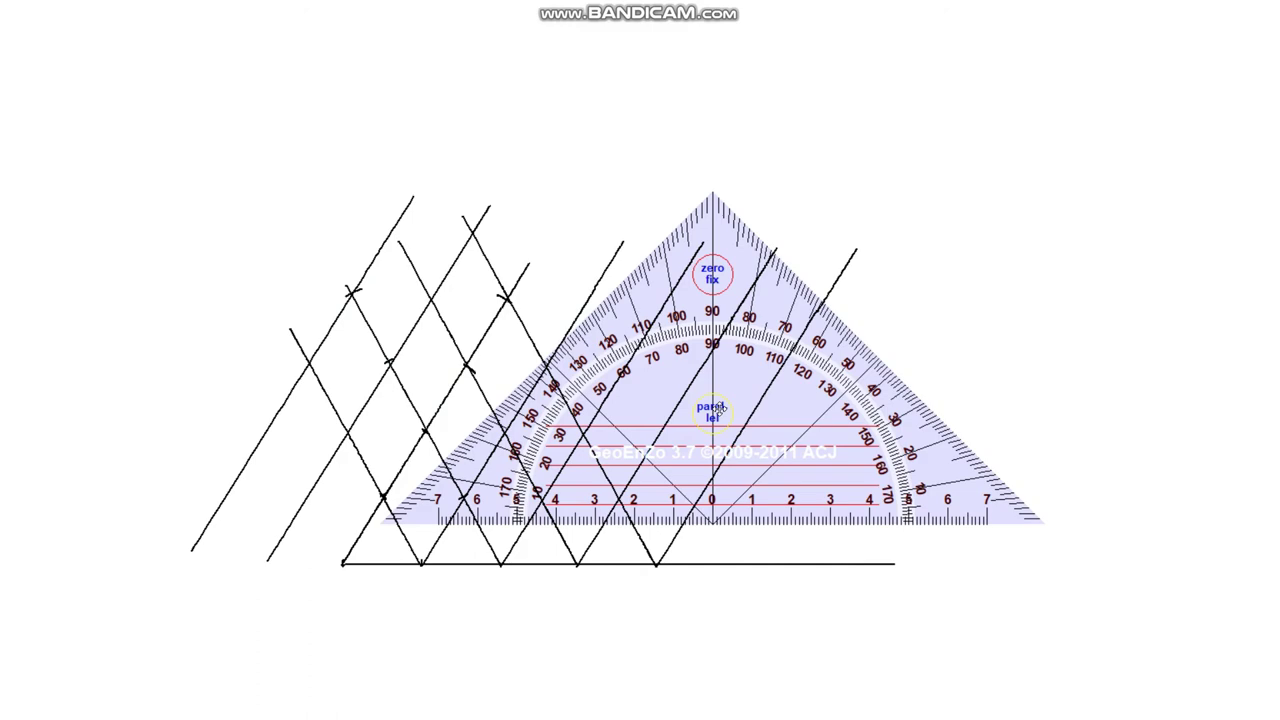
mouse_move(718, 409)
mouse_down()
mouse_move(954, 504)
mouse_move(1044, 581)
mouse_move(949, 517)
mouse_move(760, 437)
mouse_move(522, 388)
mouse_move(551, 448)
mouse_move(513, 446)
mouse_up()
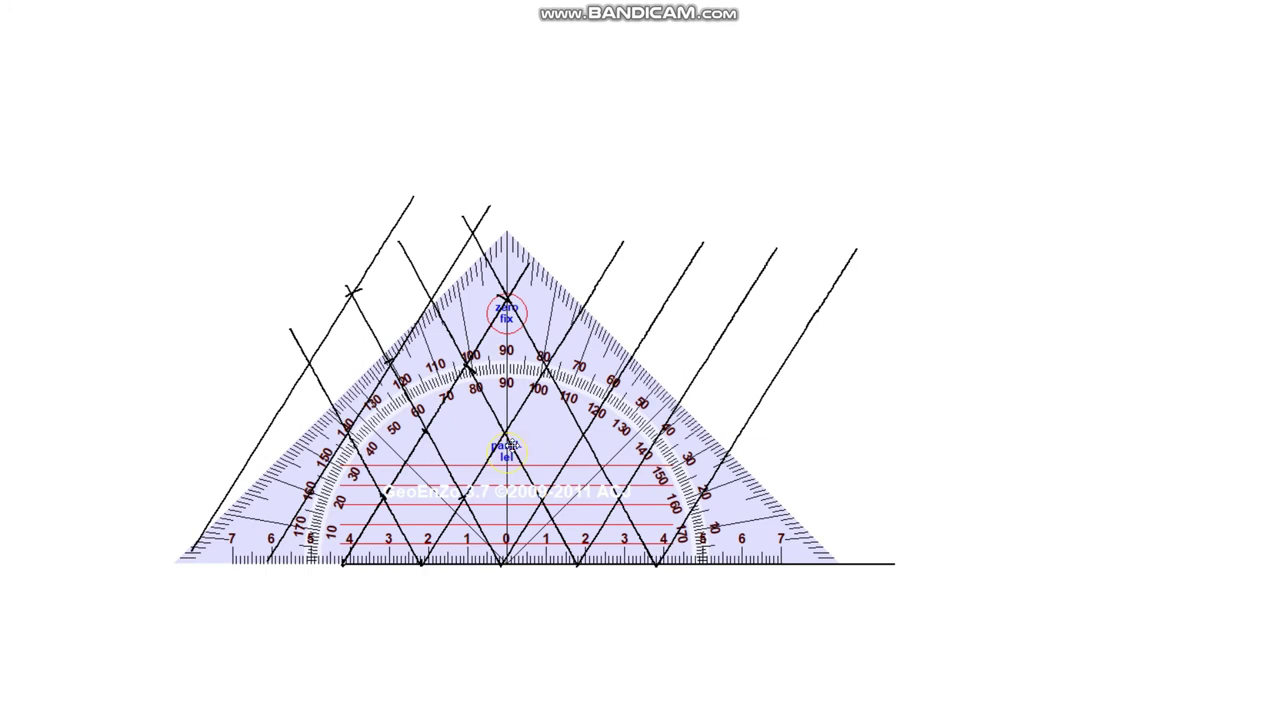
drag(510, 444, 507, 373)
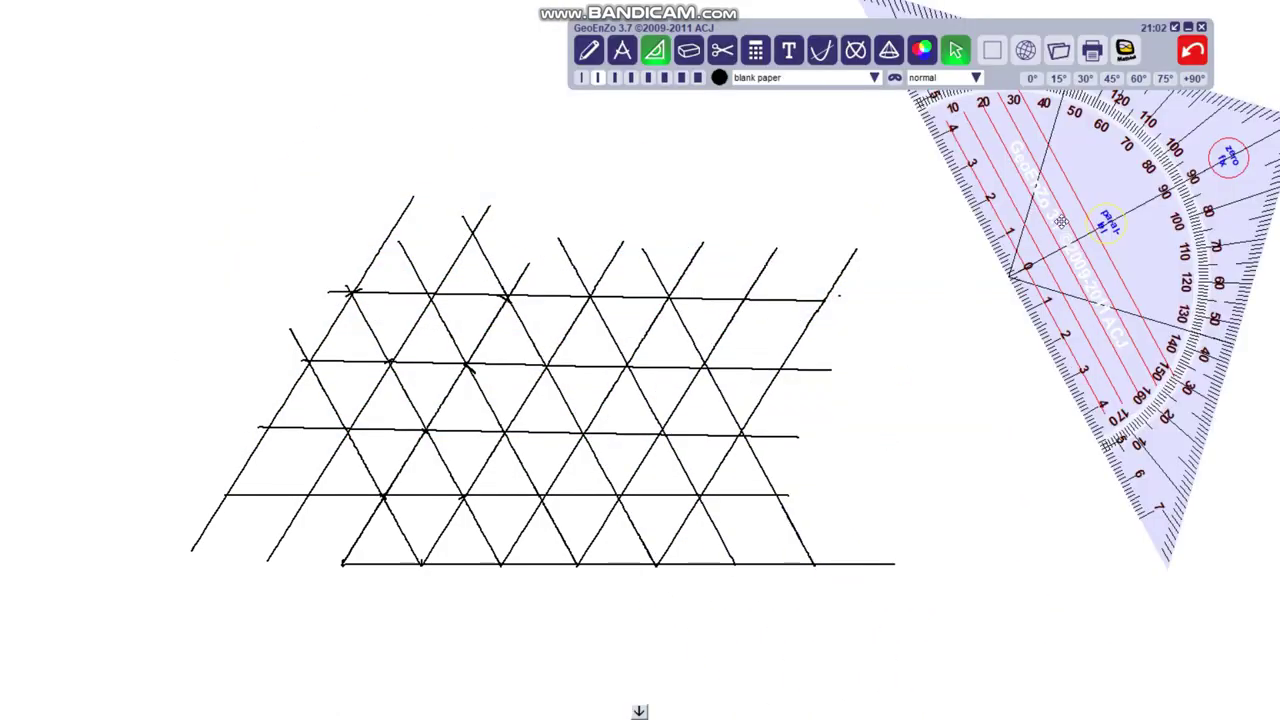
drag(998, 149, 1015, 267)
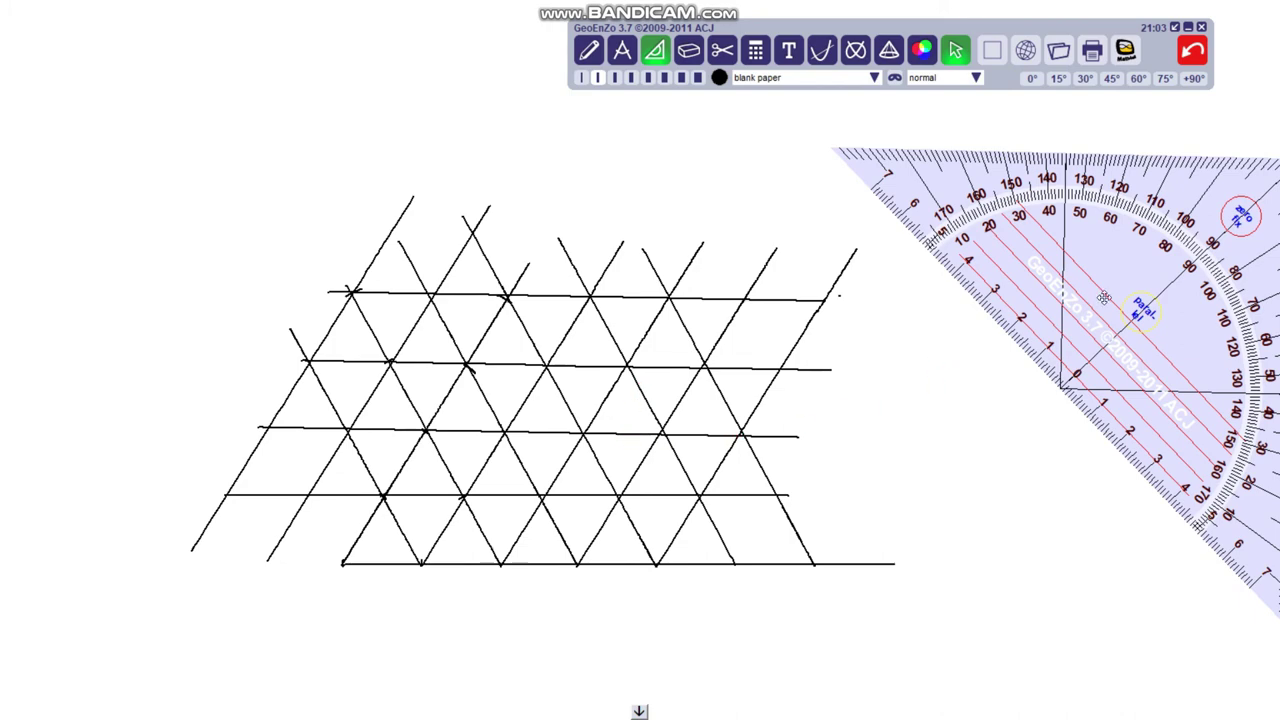
drag(1006, 228, 795, 516)
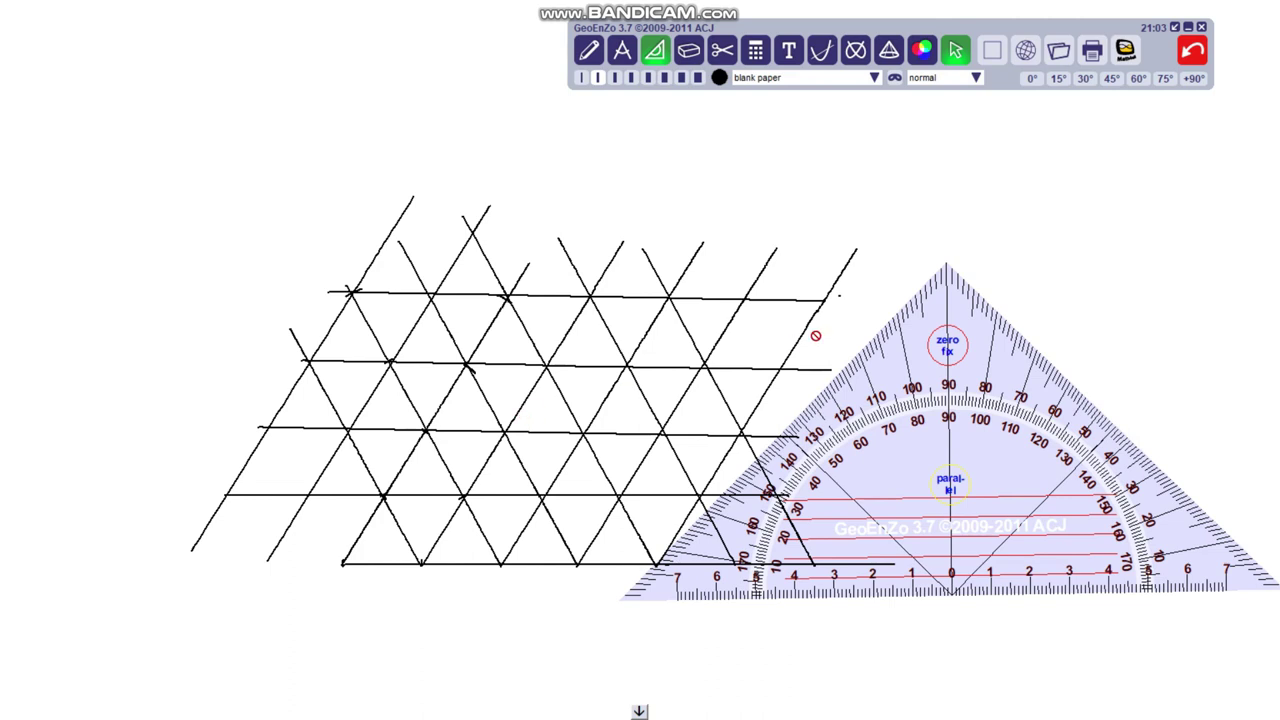
Minimize GeoEnZo and open the example image 05..jpg from the Presentation folder in Photos.
click(1189, 28)
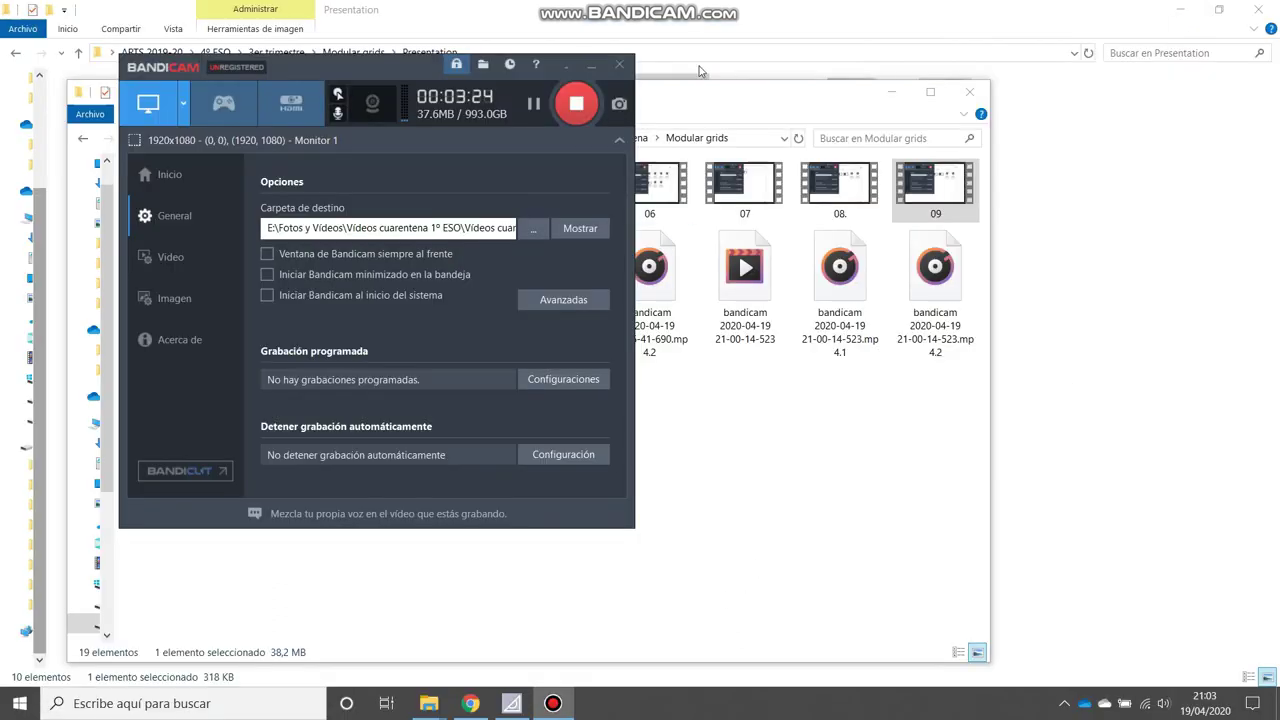
click(736, 52)
double_click(557, 152)
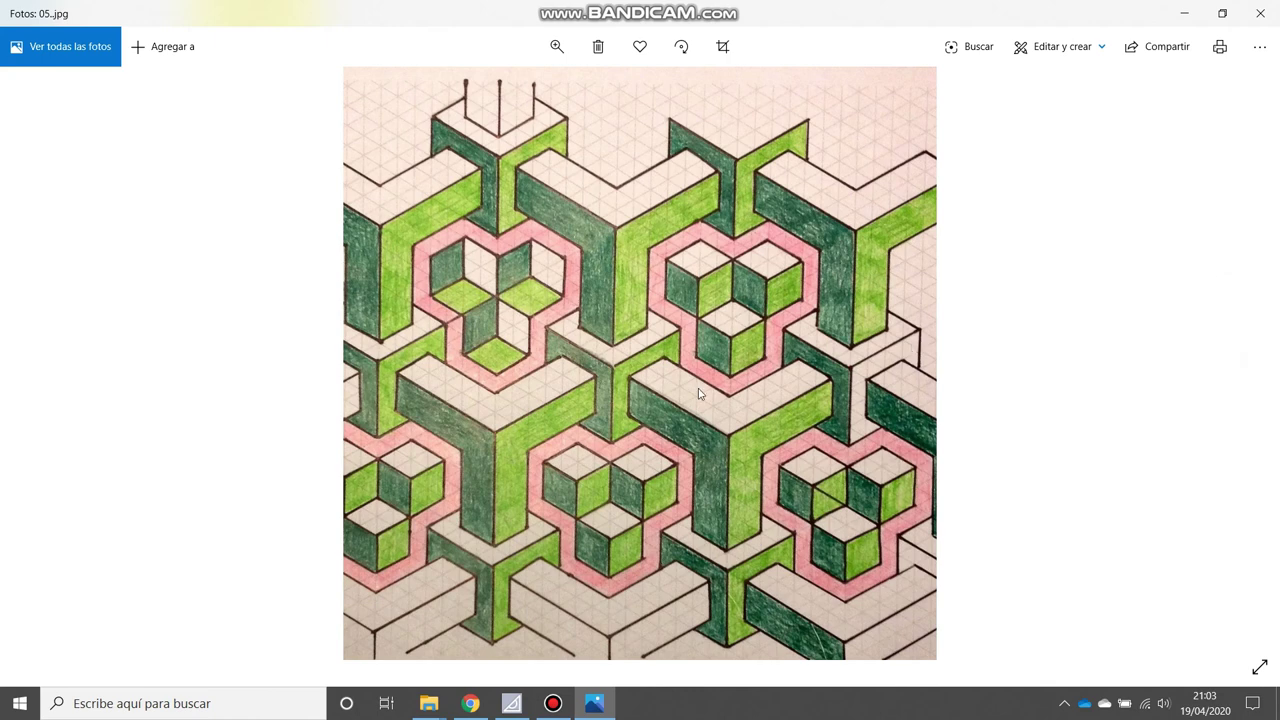
Browse back and forth through the example images to examine the coloured patterns drawn on triangular grids.
key(Left)
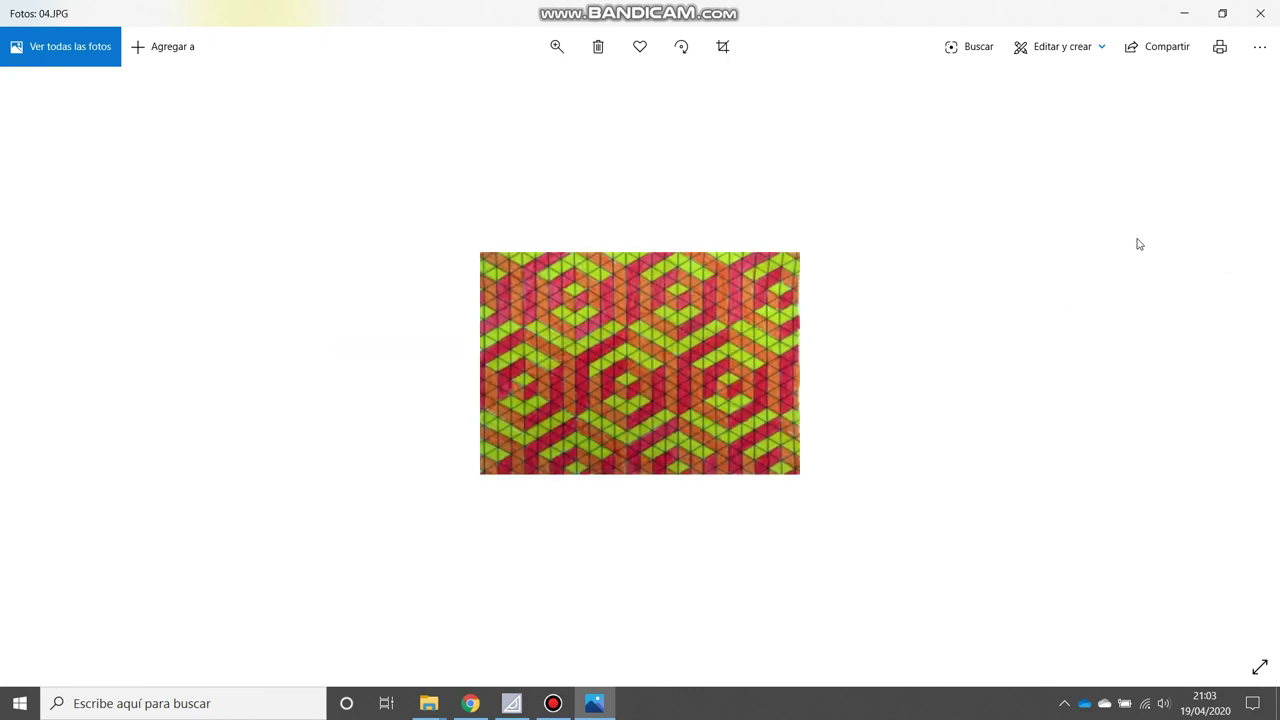
key(Right)
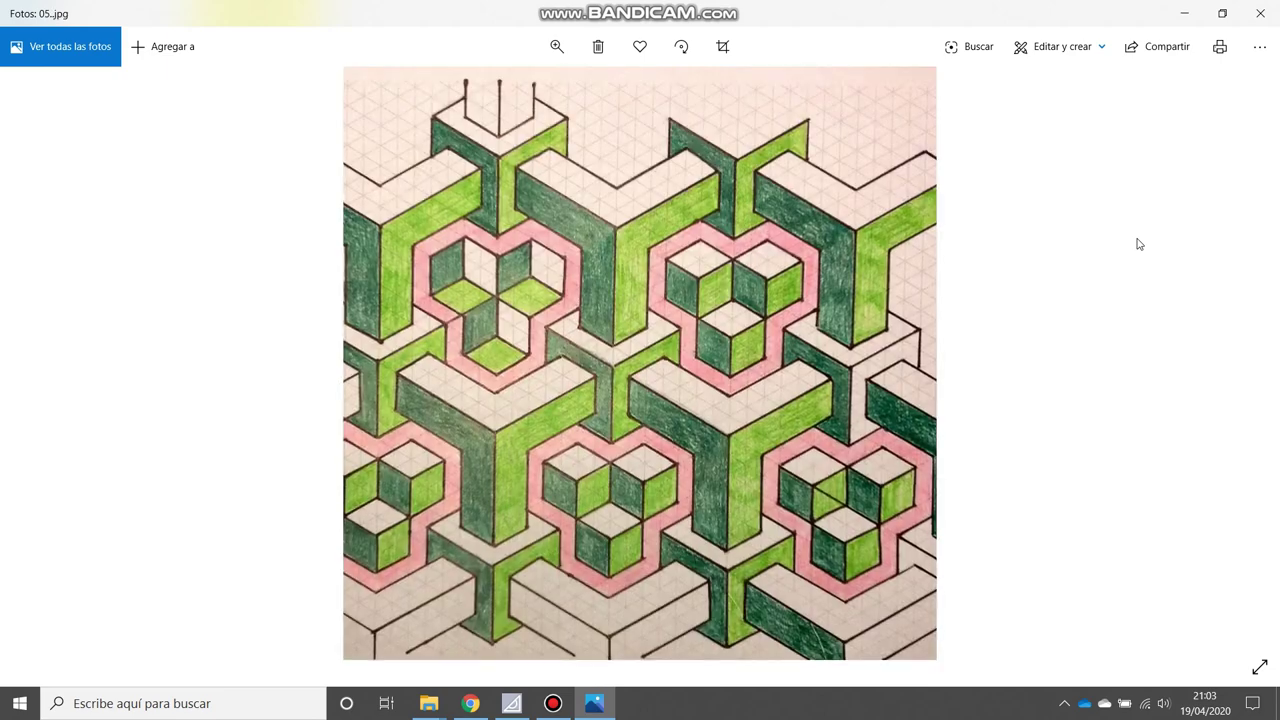
key(Right)
key(Right)
key(Left)
key(Left)
key(Left)
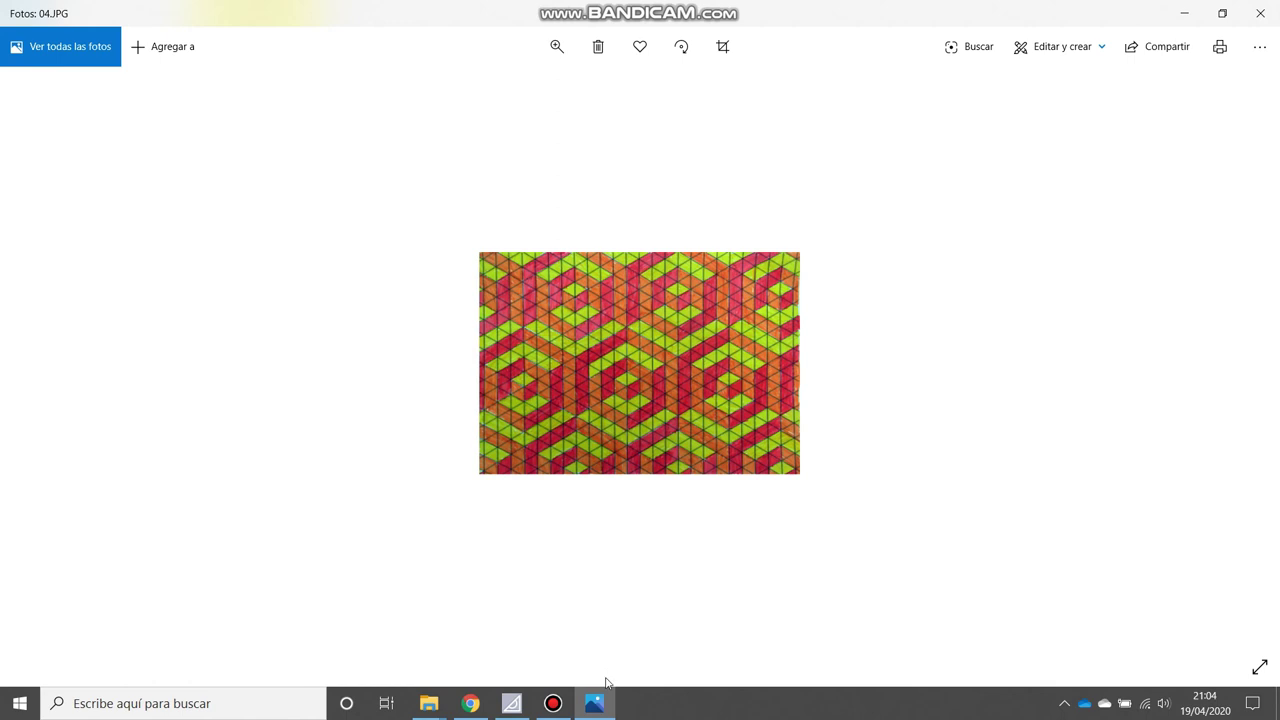
key(Right)
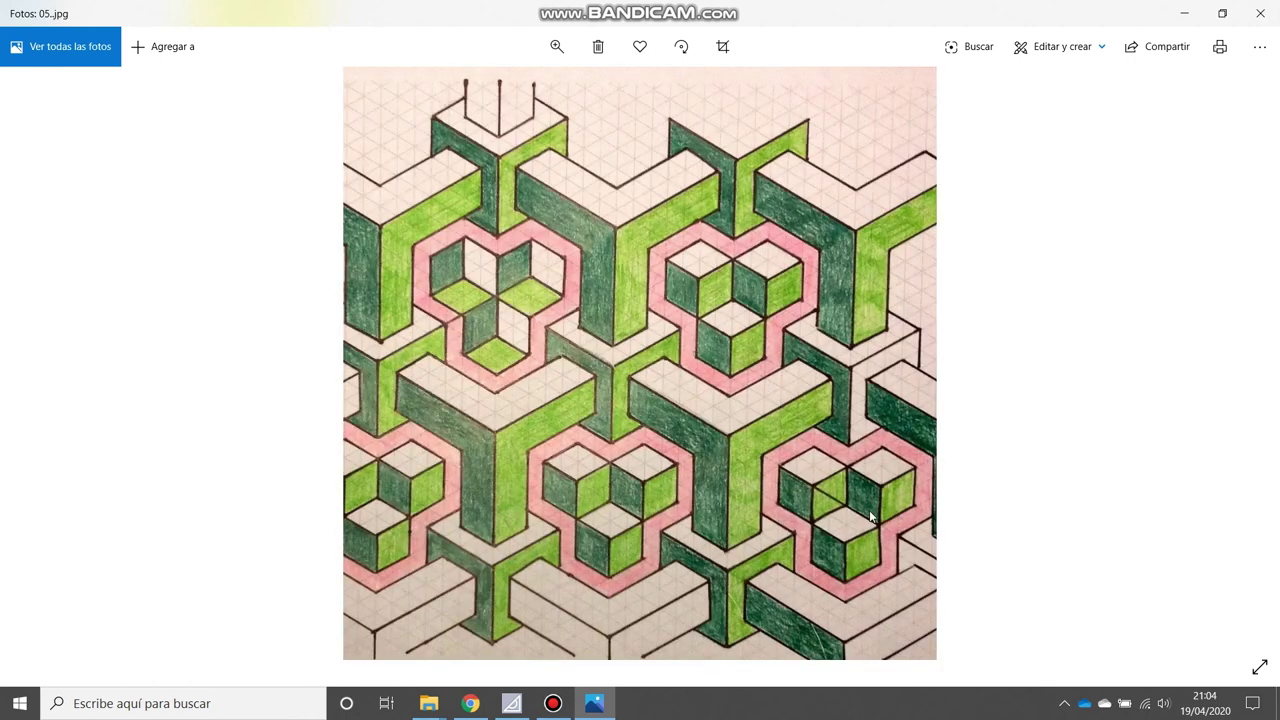